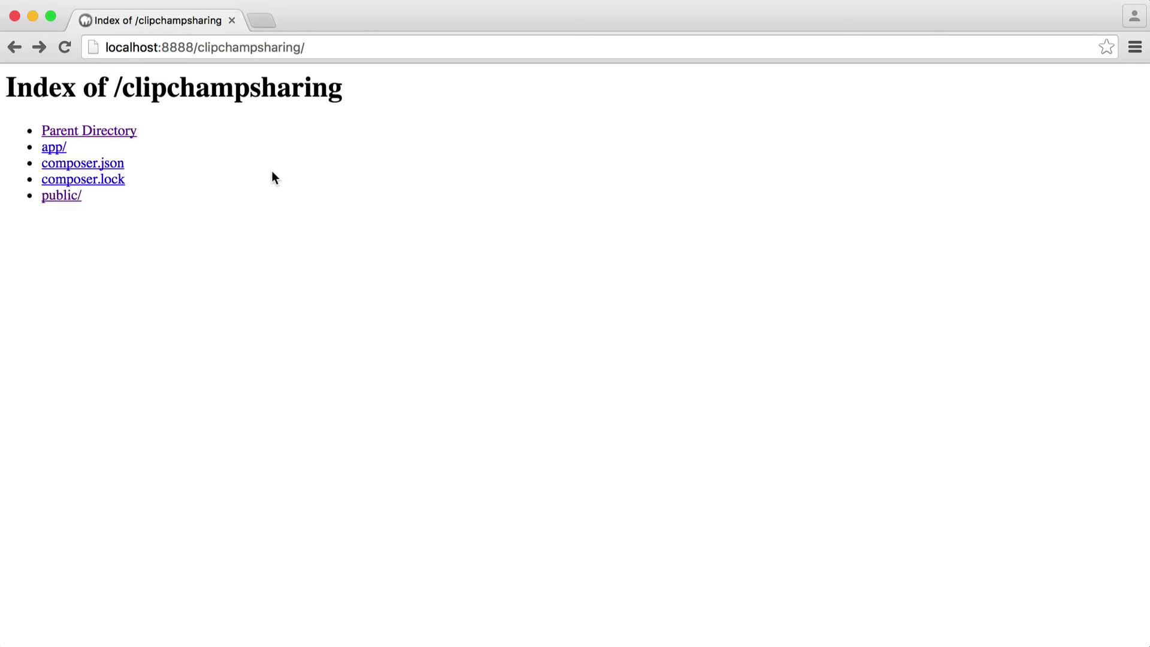
Step: In Terminal, run ls and composer install, then reload the Chrome listing to show vendor/
{"action": "key", "text": "super+Tab"}
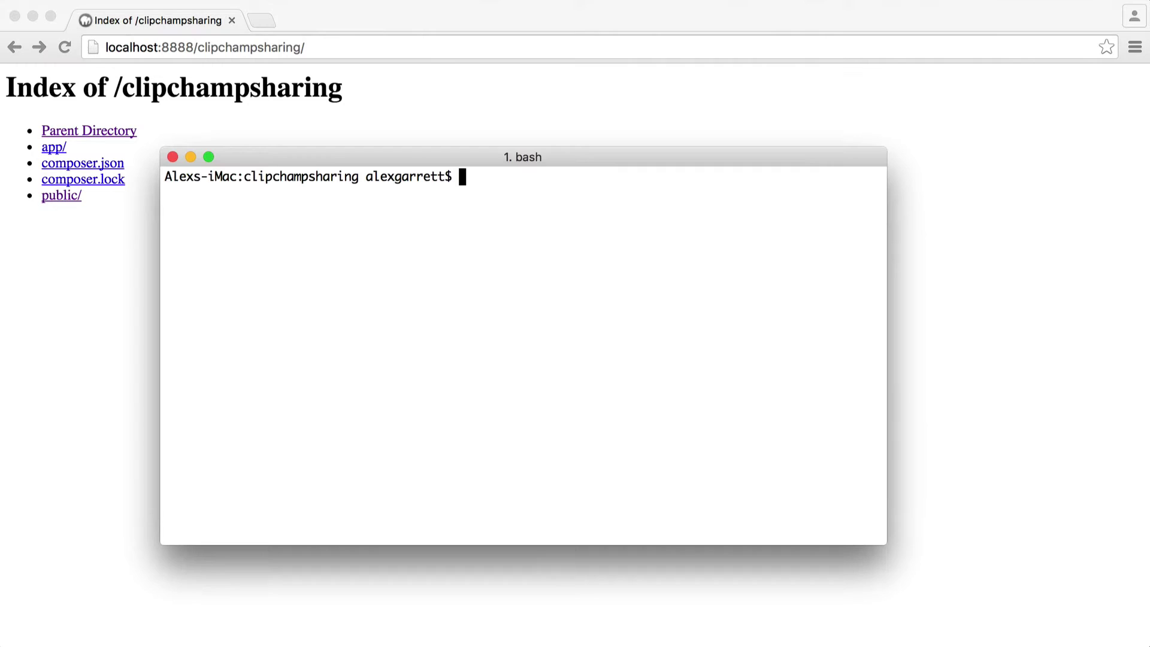
{"action": "type", "text": "ls"}
{"action": "key", "text": "Return"}
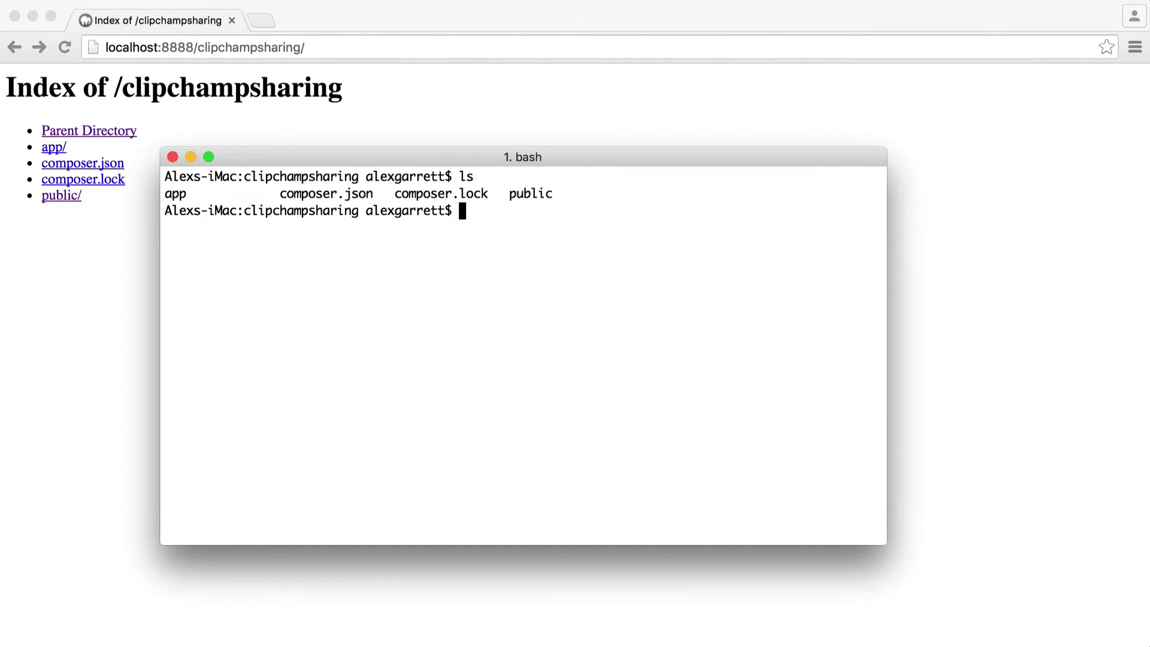
{"action": "type", "text": "composer ins"}
{"action": "type", "text": "tall"}
{"action": "key", "text": "Return"}
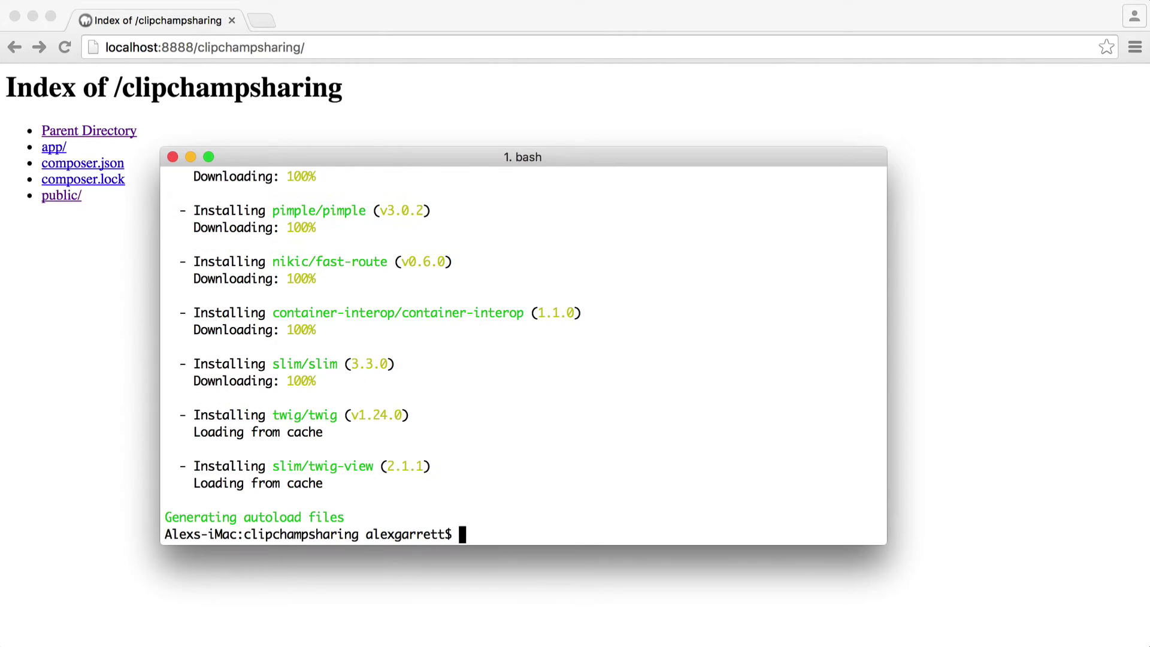
{"action": "left_click", "coordinate": [65, 48]}
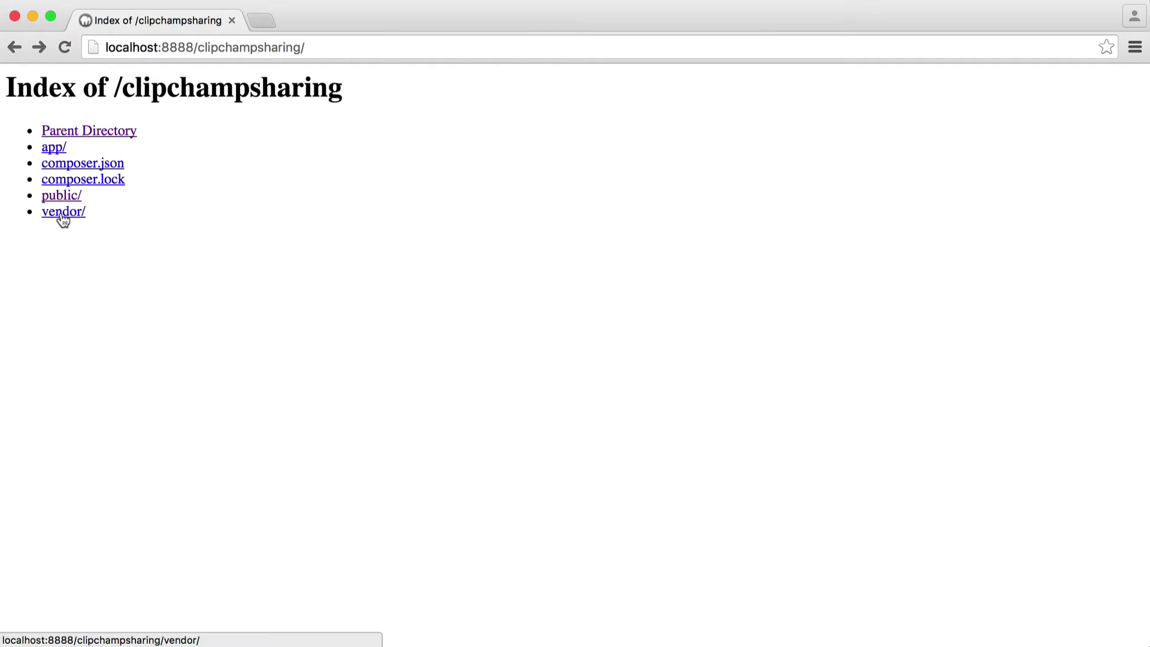
Step: Close index.php and review composer.json's slim/slim ^3.0 and slim/twig-view ^2.1 requirements
{"action": "key", "text": "super+Tab"}
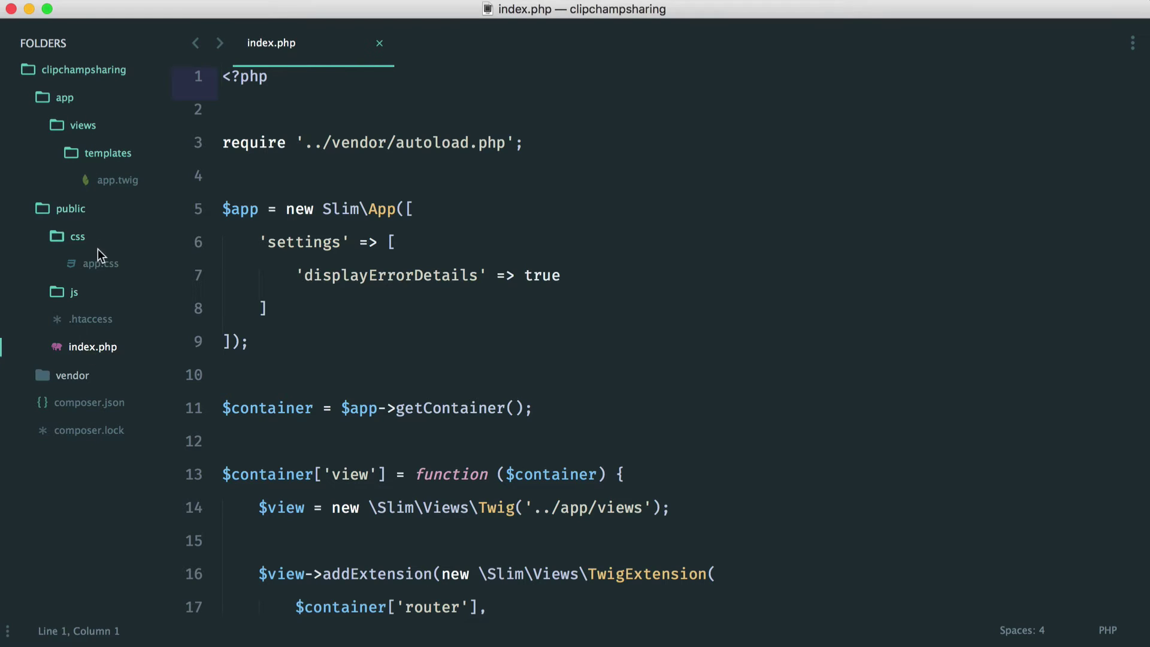
{"action": "left_click", "coordinate": [379, 43]}
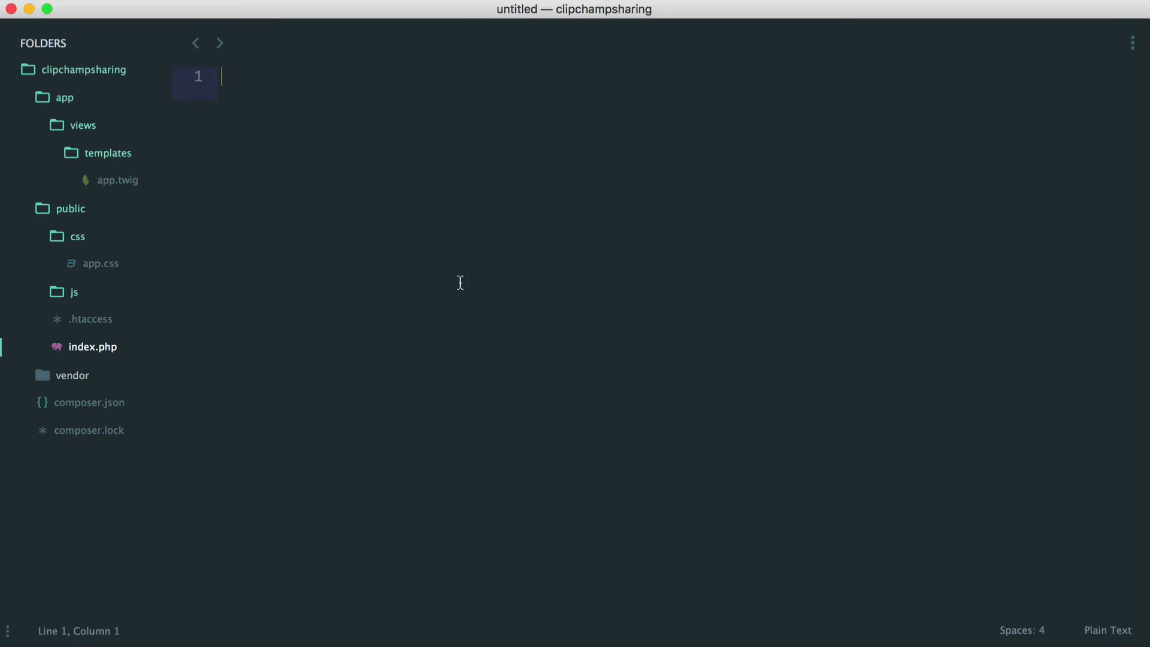
{"action": "double_click", "coordinate": [85, 405]}
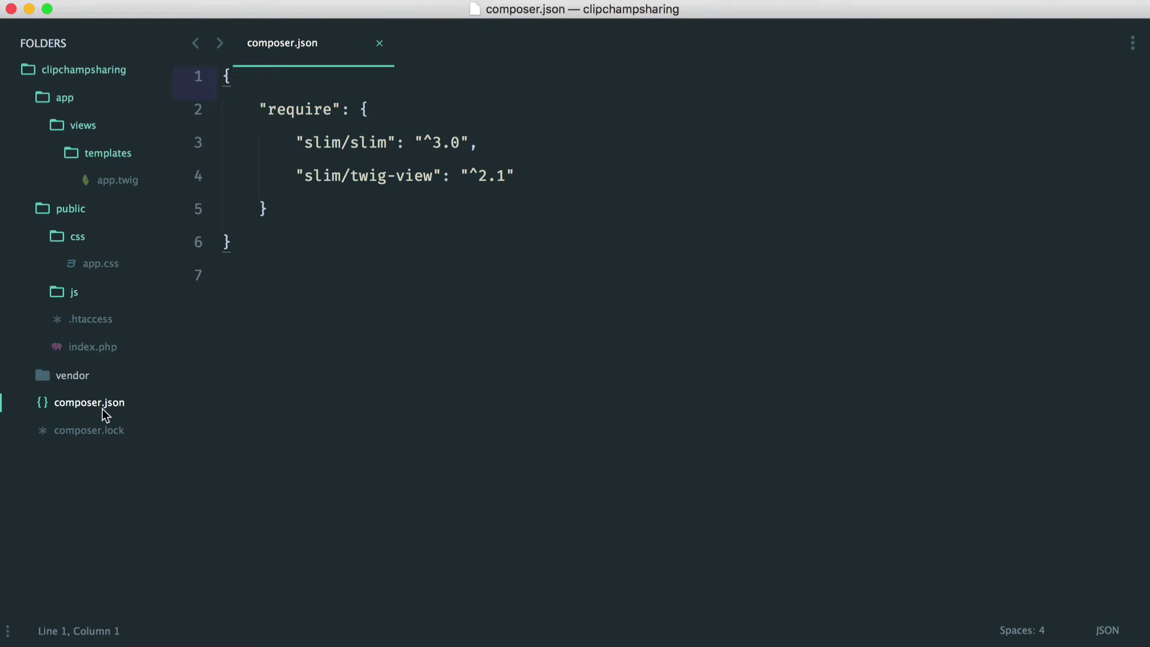
{"action": "mouse_move", "coordinate": [259, 109]}
{"action": "left_mouse_down"}
{"action": "mouse_move", "coordinate": [287, 197]}
{"action": "mouse_move", "coordinate": [319, 211]}
{"action": "left_mouse_up"}
{"action": "left_click", "coordinate": [297, 143]}
{"action": "left_click_drag", "start_coordinate": [297, 142], "coordinate": [468, 152]}
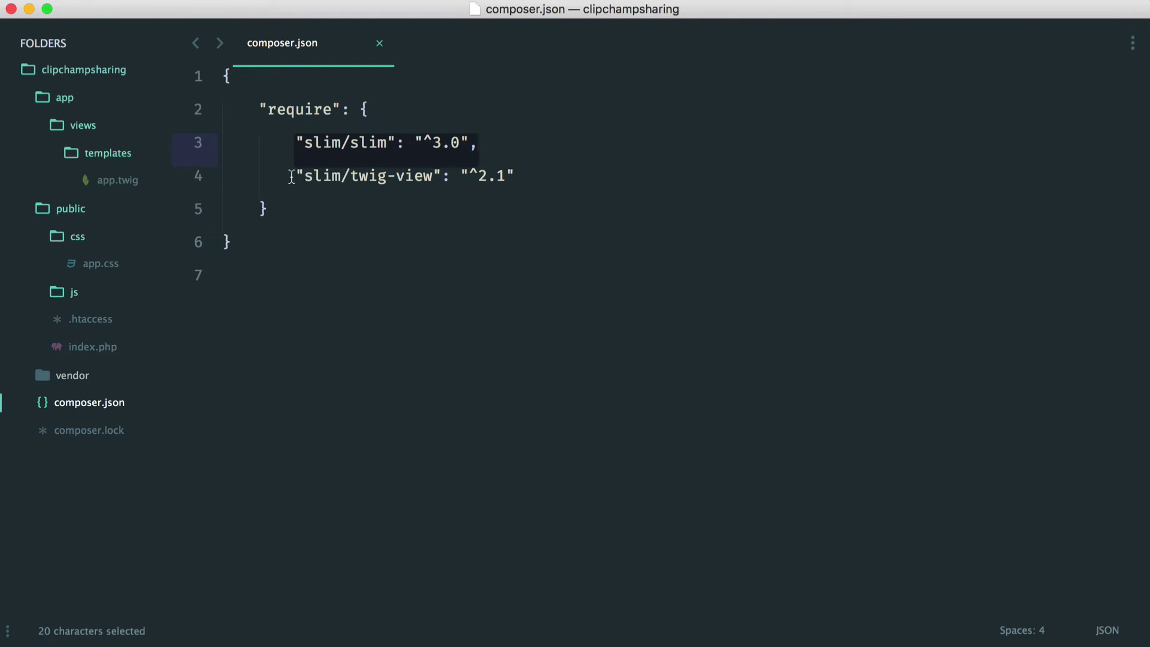
{"action": "left_click_drag", "start_coordinate": [297, 175], "coordinate": [539, 175]}
{"action": "left_click", "coordinate": [553, 172]}
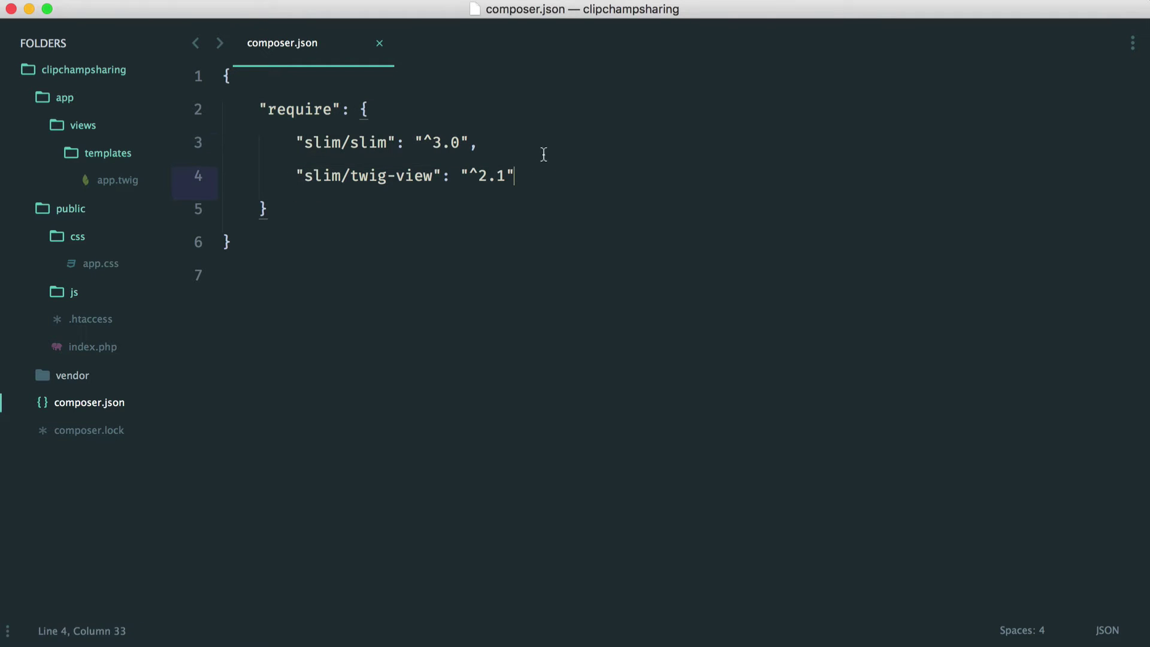
Step: Close composer.json, collapse css, reopen index.php, and open the public folder in Chrome
{"action": "left_click", "coordinate": [378, 43]}
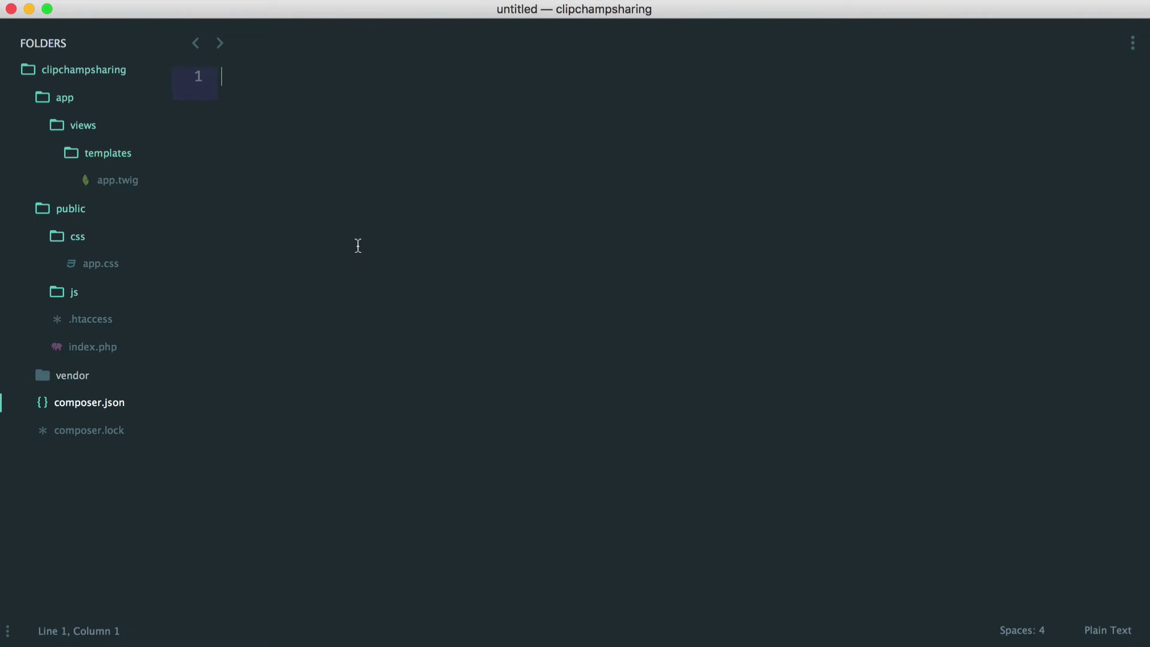
{"action": "left_click", "coordinate": [79, 236]}
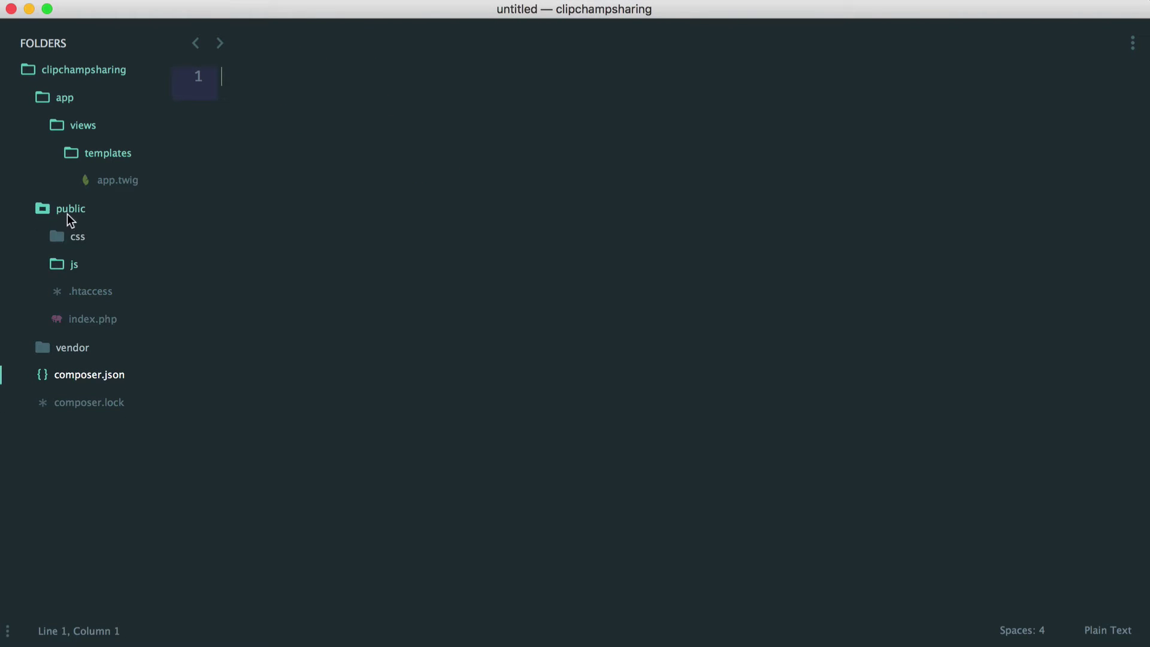
{"action": "left_click", "coordinate": [90, 319]}
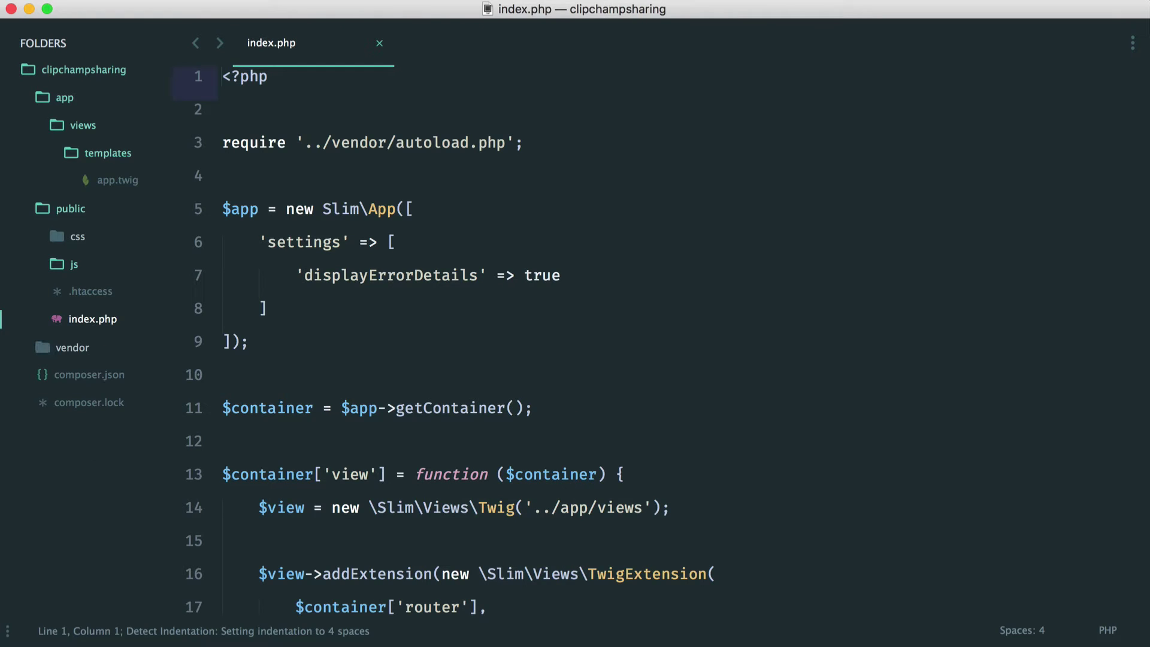
{"action": "key", "text": "super+Tab"}
{"action": "left_click", "coordinate": [73, 196]}
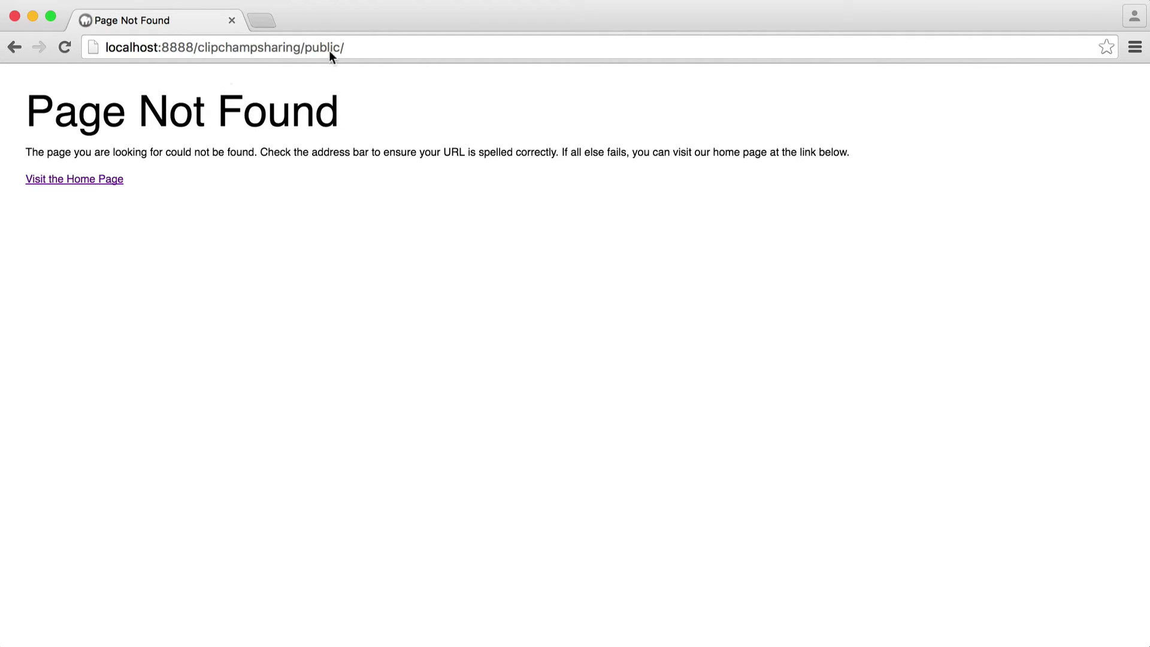
Step: Leave Chrome's Page Not Found page and return to index.php in Sublime Text
{"action": "key", "text": "super+Tab"}
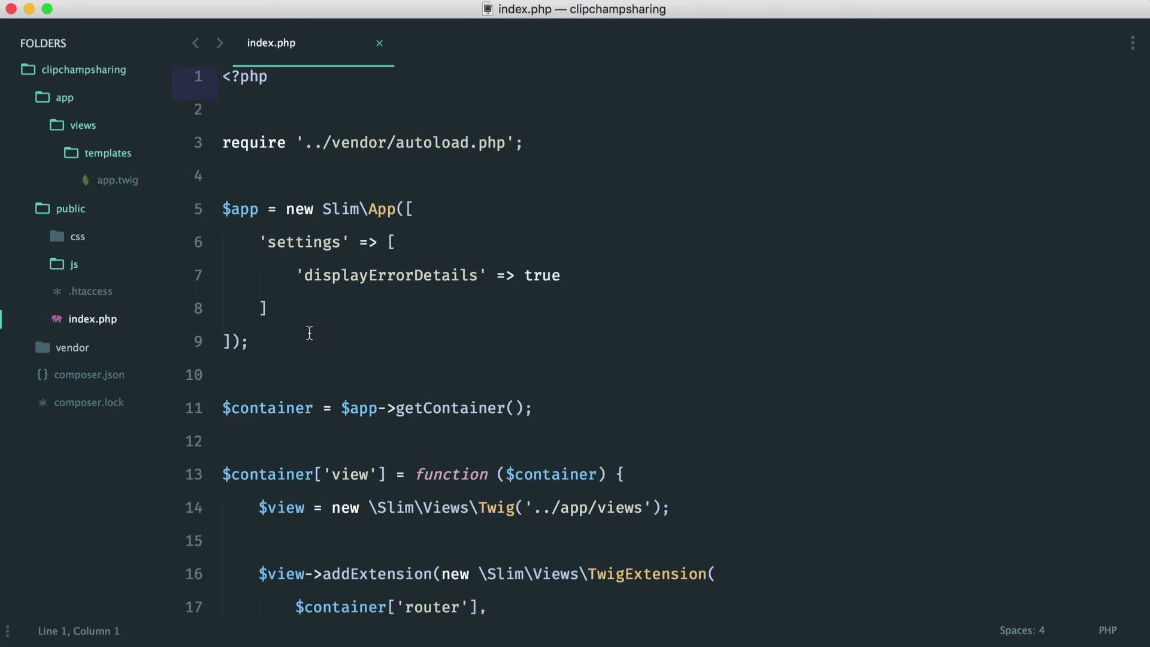
{"action": "left_click_drag", "start_coordinate": [260, 352], "coordinate": [206, 220]}
{"action": "left_click", "coordinate": [296, 352]}
{"action": "left_click_drag", "start_coordinate": [258, 243], "coordinate": [271, 309]}
{"action": "left_click", "coordinate": [309, 308]}
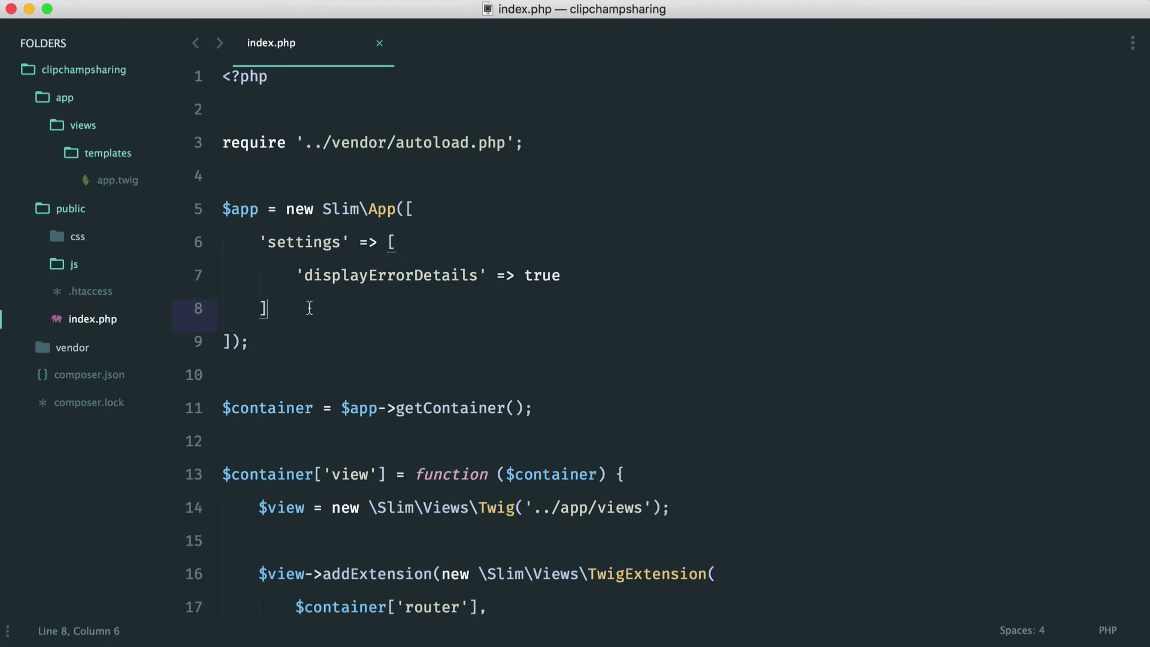
{"action": "left_click", "coordinate": [351, 276]}
{"action": "double_click", "coordinate": [352, 275]}
{"action": "left_click", "coordinate": [602, 275]}
{"action": "double_click", "coordinate": [553, 277]}
{"action": "left_click_drag", "start_coordinate": [501, 301], "coordinate": [281, 247]}
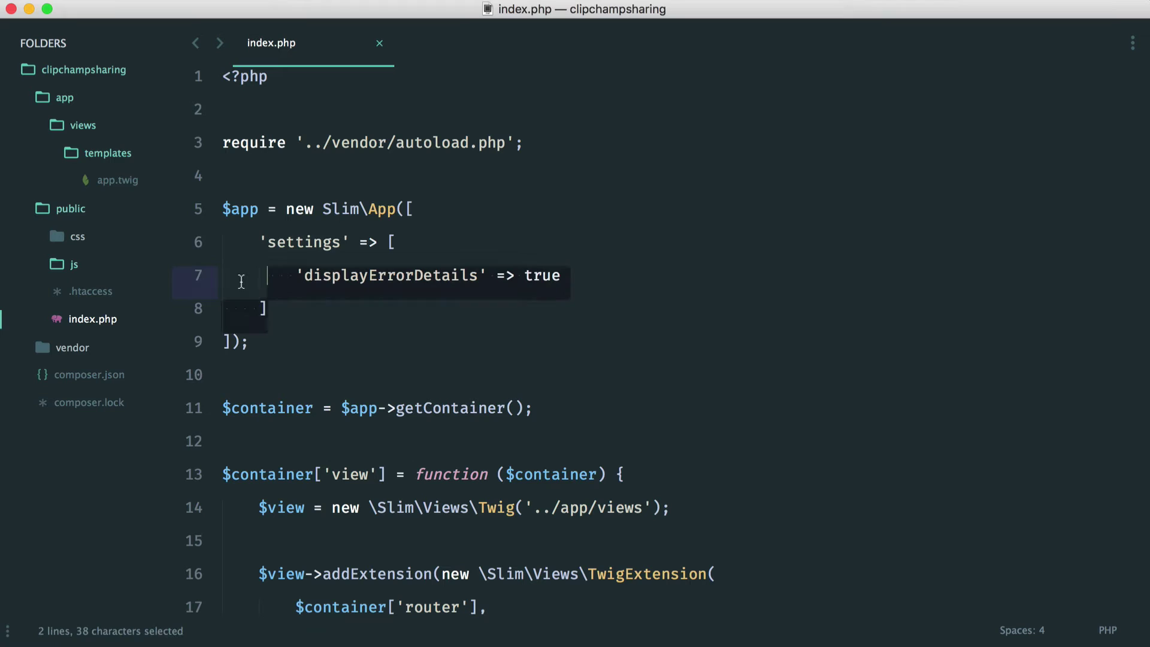
{"action": "left_click", "coordinate": [420, 308]}
{"action": "left_click", "coordinate": [403, 276]}
{"action": "double_click", "coordinate": [403, 275]}
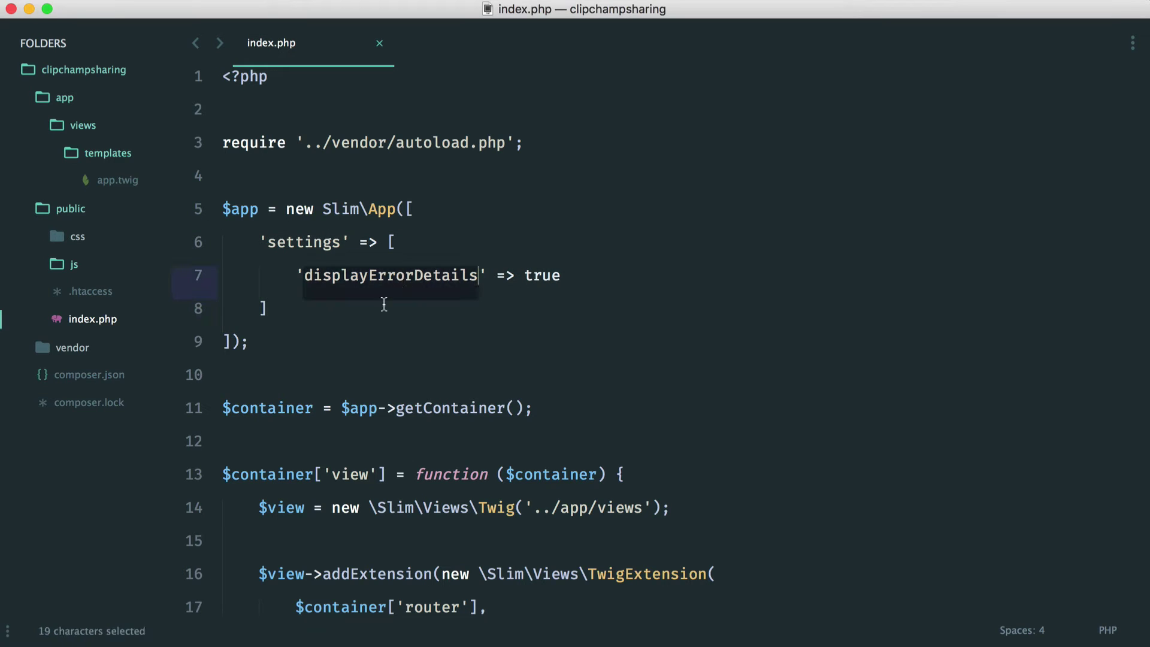
{"action": "left_click", "coordinate": [386, 305]}
{"action": "scroll", "coordinate": [612, 315], "scroll_direction": "down", "scroll_amount": 5}
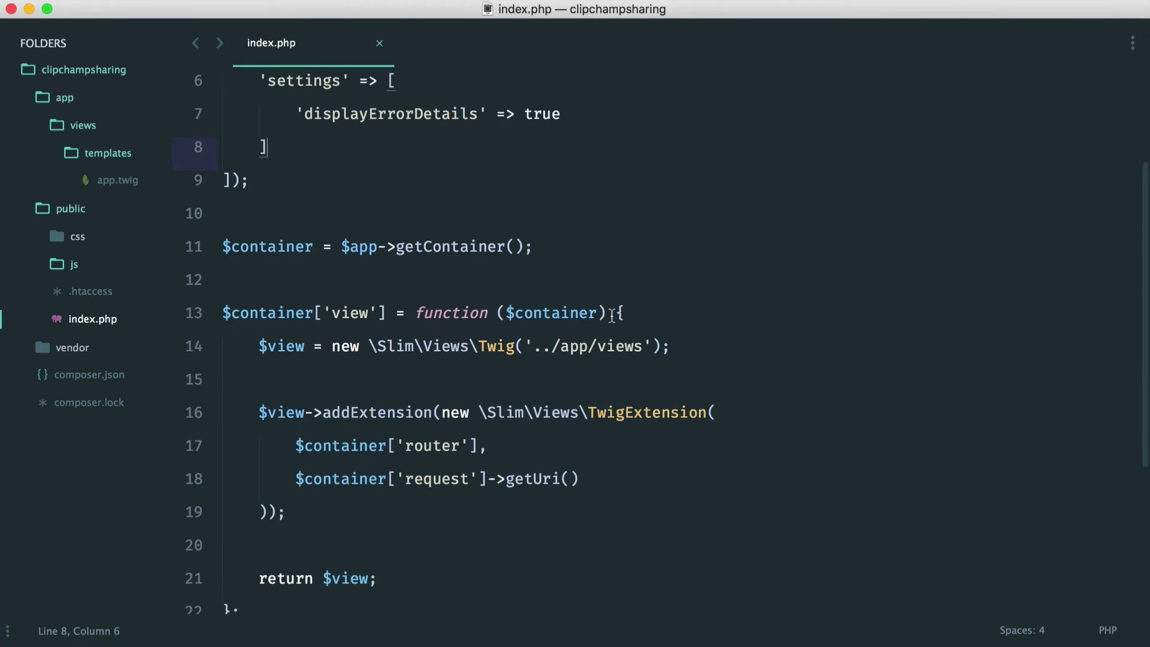
{"action": "triple_click", "coordinate": [584, 250]}
{"action": "left_click", "coordinate": [567, 254]}
{"action": "scroll", "coordinate": [746, 314], "scroll_direction": "down", "scroll_amount": 4}
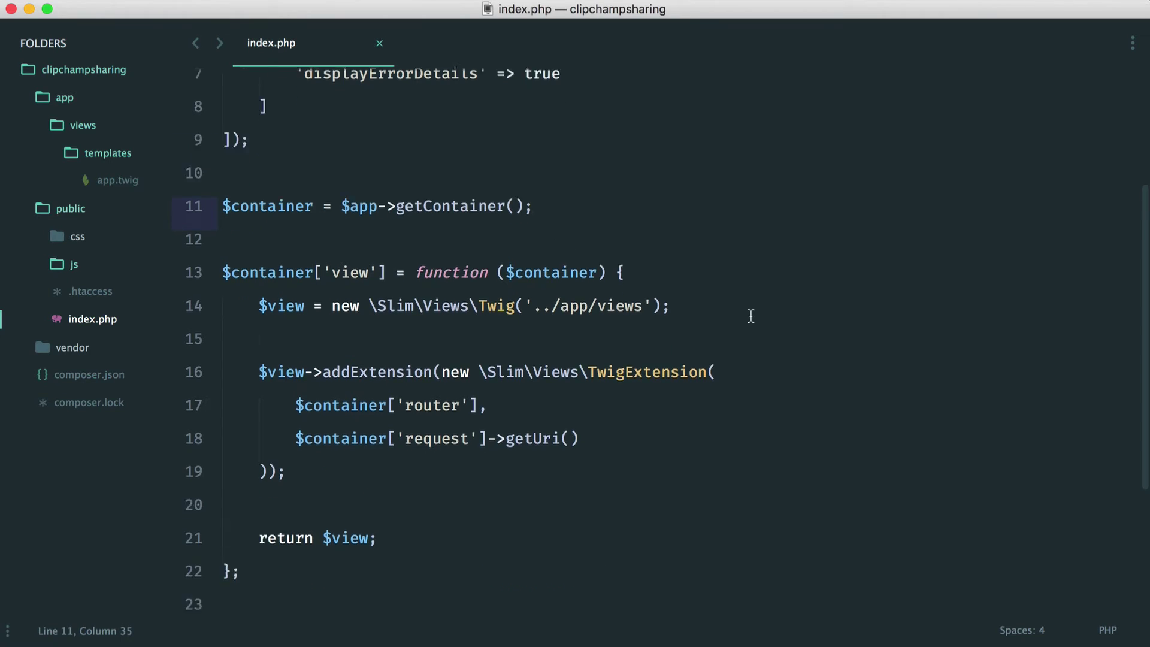
{"action": "left_click_drag", "start_coordinate": [239, 481], "coordinate": [204, 199]}
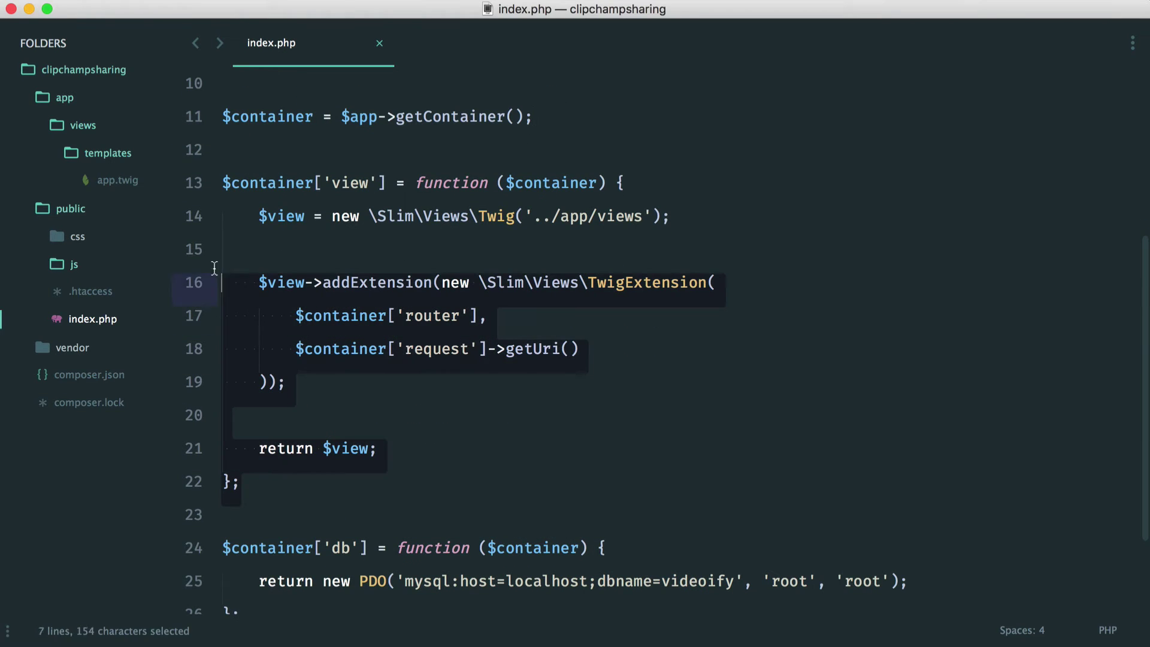
{"action": "left_click", "coordinate": [261, 484]}
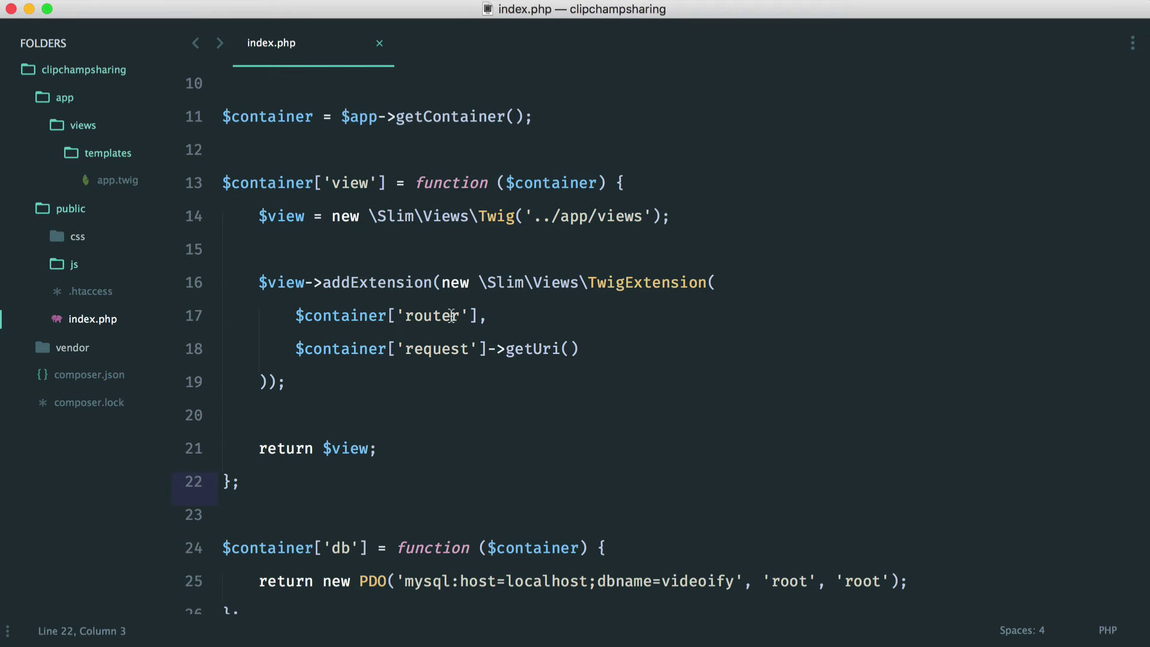
{"action": "scroll", "coordinate": [450, 315], "scroll_direction": "down", "scroll_amount": 1}
{"action": "left_click_drag", "start_coordinate": [243, 461], "coordinate": [223, 163]}
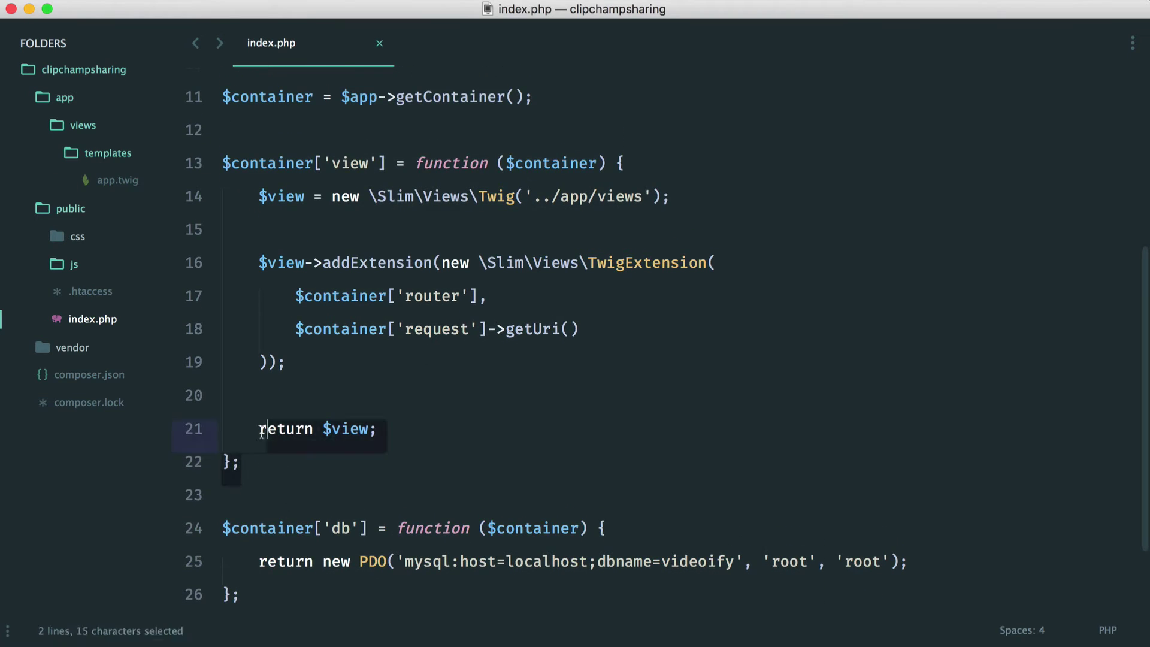
{"action": "left_click", "coordinate": [320, 493]}
{"action": "scroll", "coordinate": [554, 451], "scroll_direction": "down", "scroll_amount": 3}
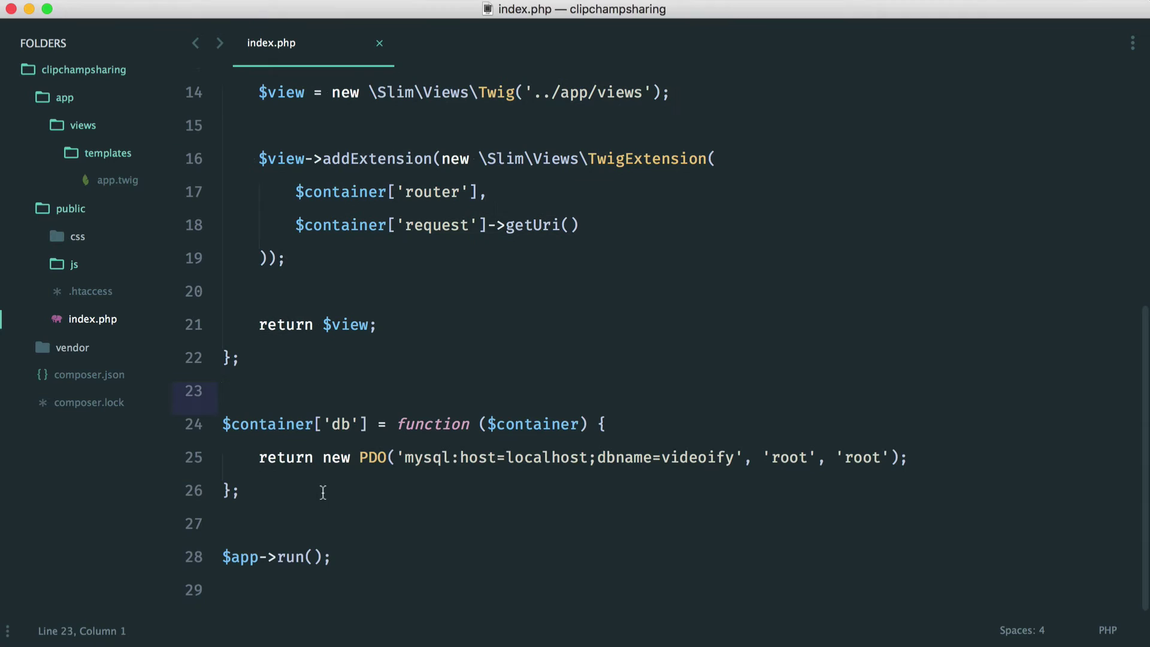
{"action": "left_click", "coordinate": [252, 488]}
{"action": "mouse_move", "coordinate": [252, 489]}
{"action": "left_mouse_down"}
{"action": "mouse_move", "coordinate": [223, 424]}
{"action": "mouse_move", "coordinate": [255, 490]}
{"action": "left_mouse_up"}
{"action": "left_click", "coordinate": [300, 497]}
{"action": "left_click", "coordinate": [260, 502]}
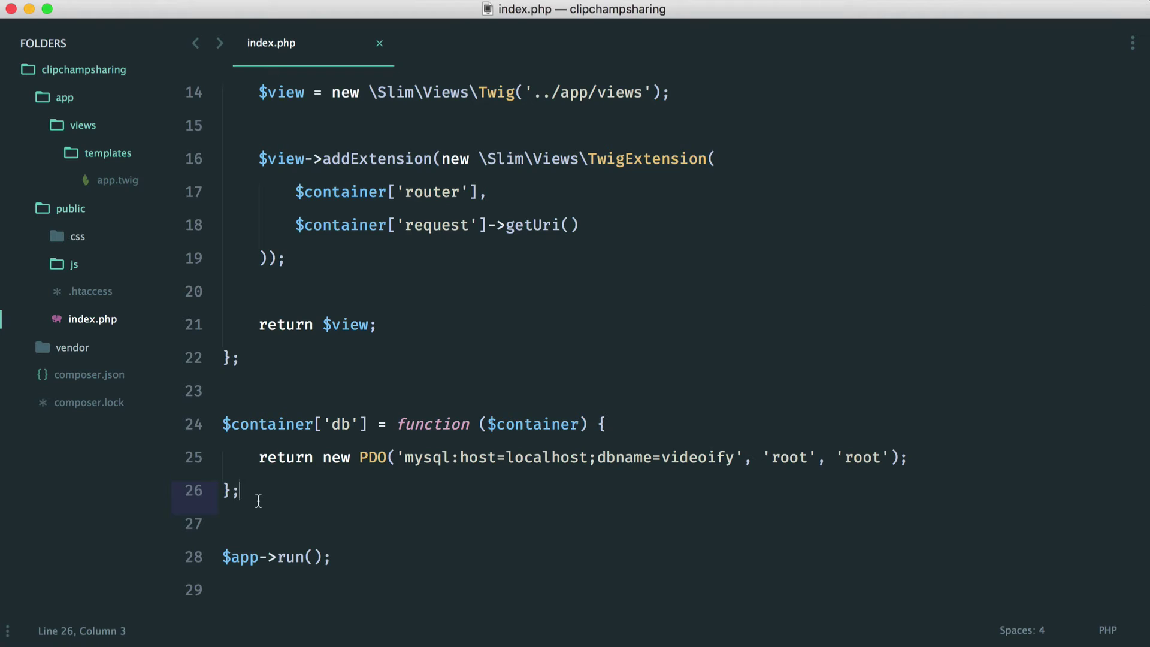
{"action": "left_click_drag", "start_coordinate": [403, 457], "coordinate": [894, 458]}
{"action": "left_click", "coordinate": [926, 460]}
{"action": "double_click", "coordinate": [688, 457]}
{"action": "left_click", "coordinate": [972, 456]}
Step: Insert a blank comment line above $app->run() in index.php
{"action": "left_click", "coordinate": [342, 560]}
{"action": "triple_click", "coordinate": [342, 560]}
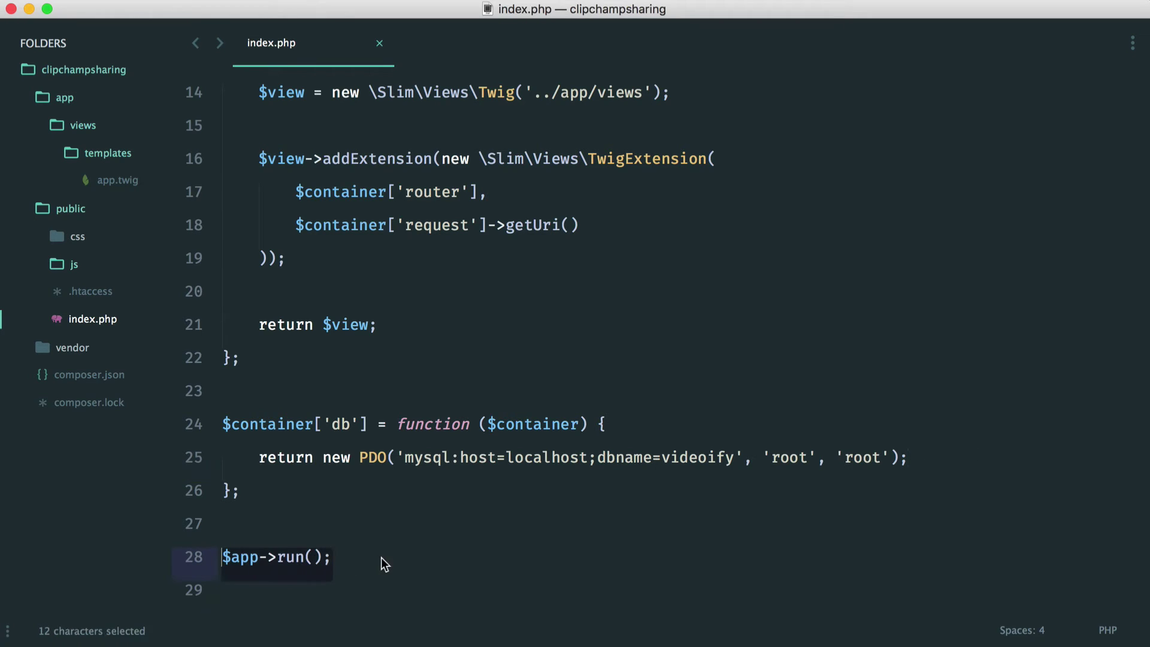
{"action": "left_click", "coordinate": [382, 562]}
{"action": "key", "text": "super+Left"}
{"action": "key", "text": "Return"}
{"action": "key", "text": "Return"}
{"action": "key", "text": "Up"}
{"action": "key", "text": "Up"}
{"action": "type", "text": "//"}
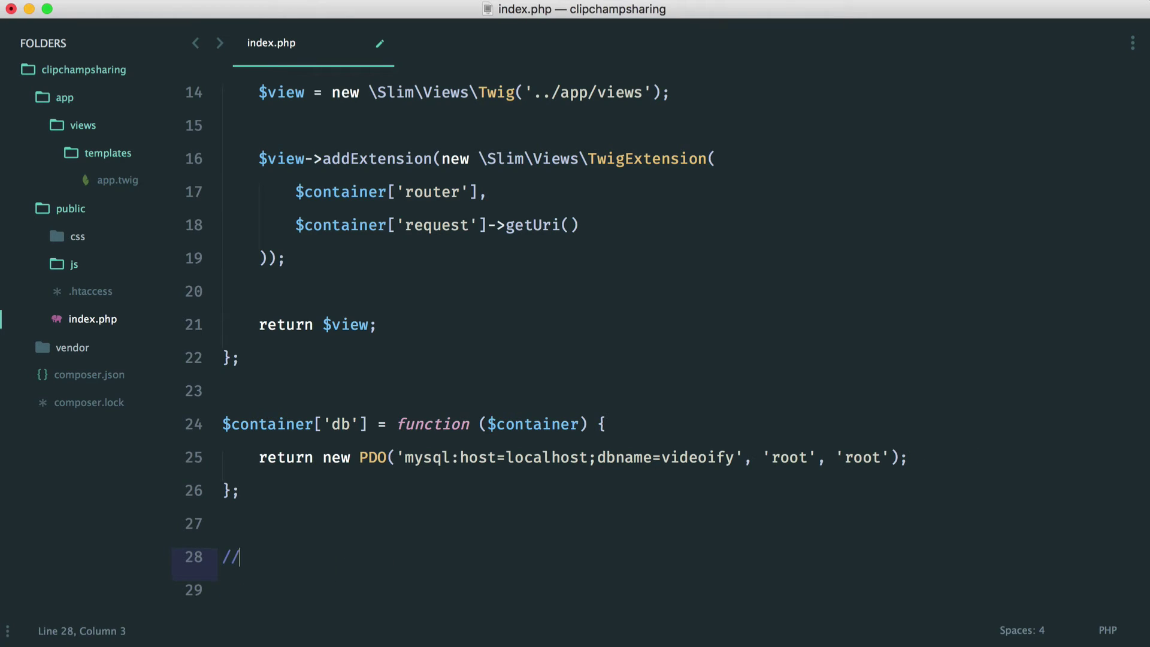
{"action": "scroll", "coordinate": [316, 482], "scroll_direction": "down", "scroll_amount": 1}
{"action": "type", "text": " routes"}
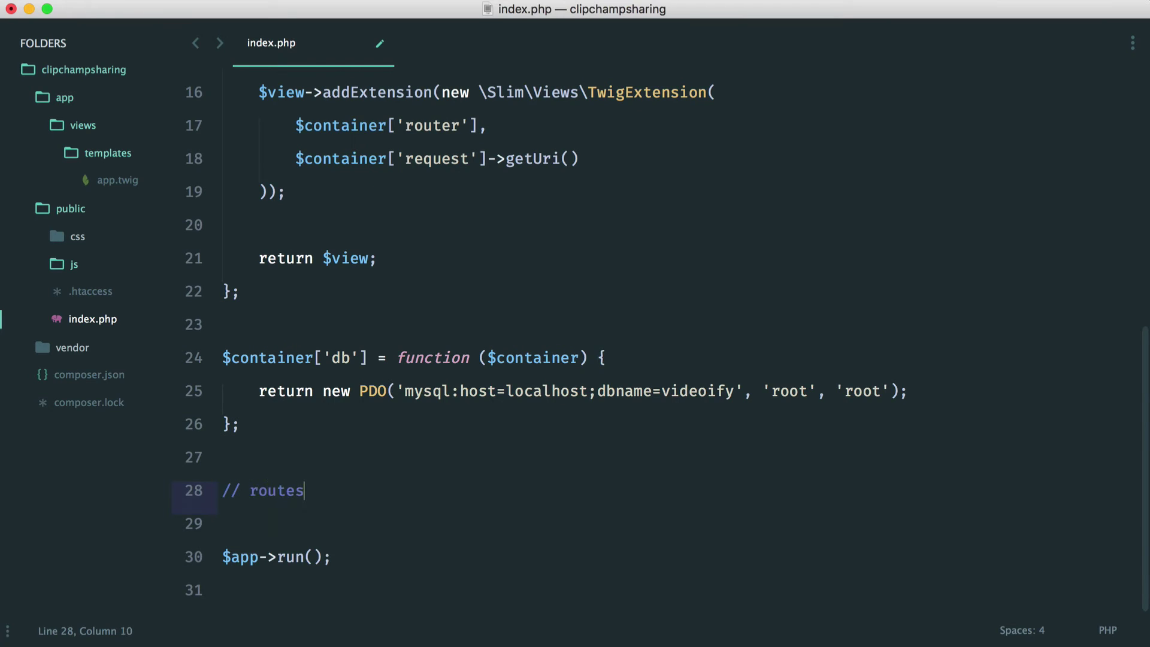
Step: Remove the routes comment and blank line, save index.php, and open .htaccess
{"action": "key", "text": "super+BackSpace"}
{"action": "key", "text": "BackSpace"}
{"action": "key", "text": "BackSpace"}
{"action": "key", "text": "super+s"}
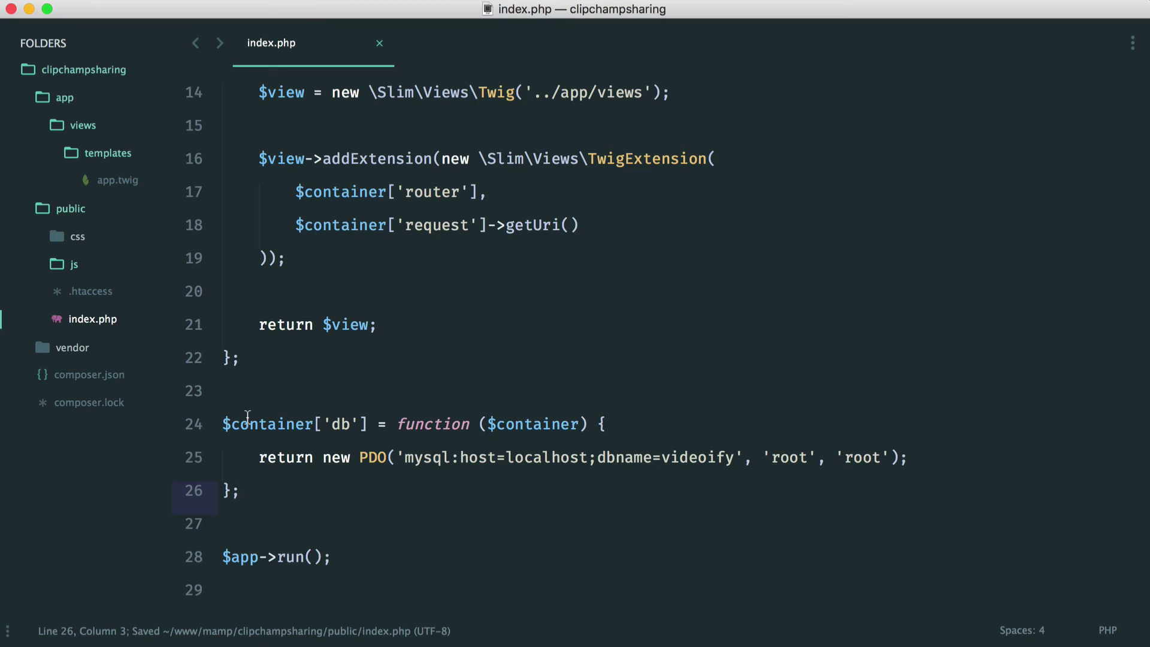
{"action": "left_click", "coordinate": [90, 291]}
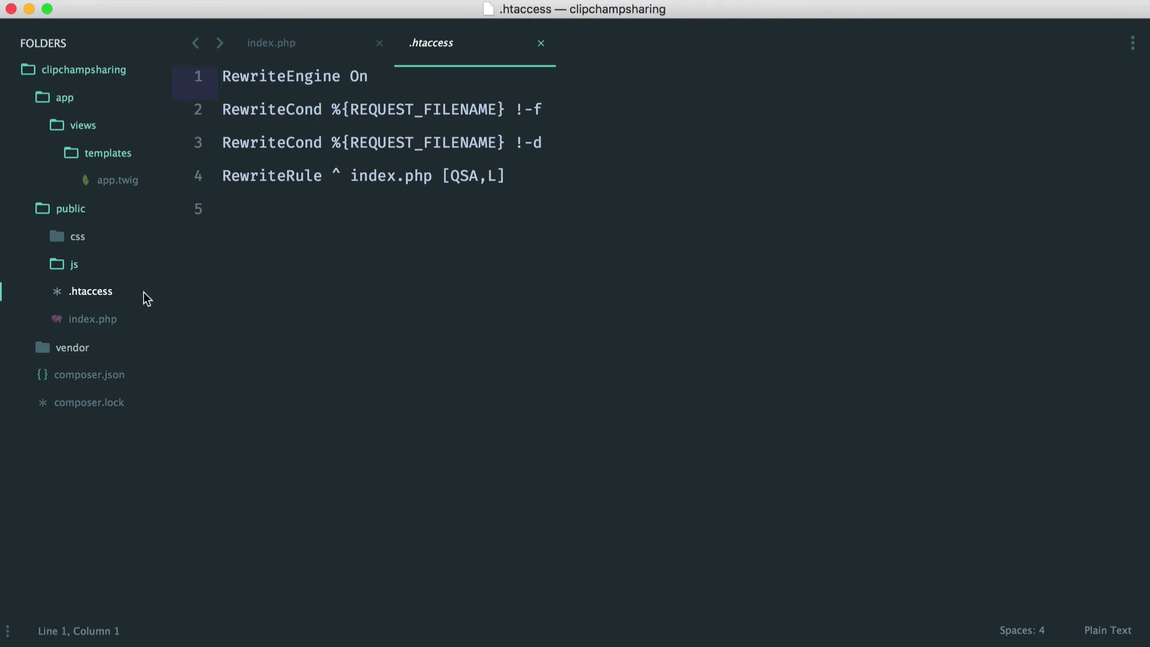
{"action": "key", "text": "super+a"}
{"action": "left_click", "coordinate": [395, 312]}
{"action": "key", "text": "super+a"}
{"action": "left_click", "coordinate": [385, 325]}
{"action": "left_click", "coordinate": [106, 154]}
{"action": "left_click", "coordinate": [102, 159]}
{"action": "left_click", "coordinate": [105, 158]}
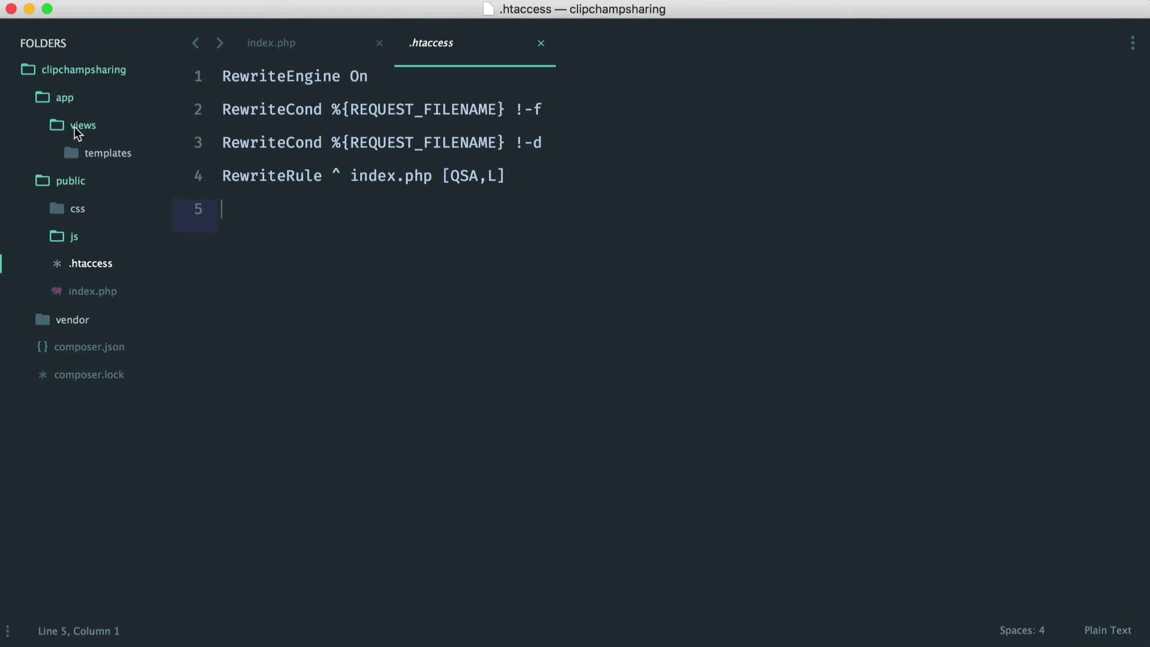
{"action": "left_click", "coordinate": [104, 151]}
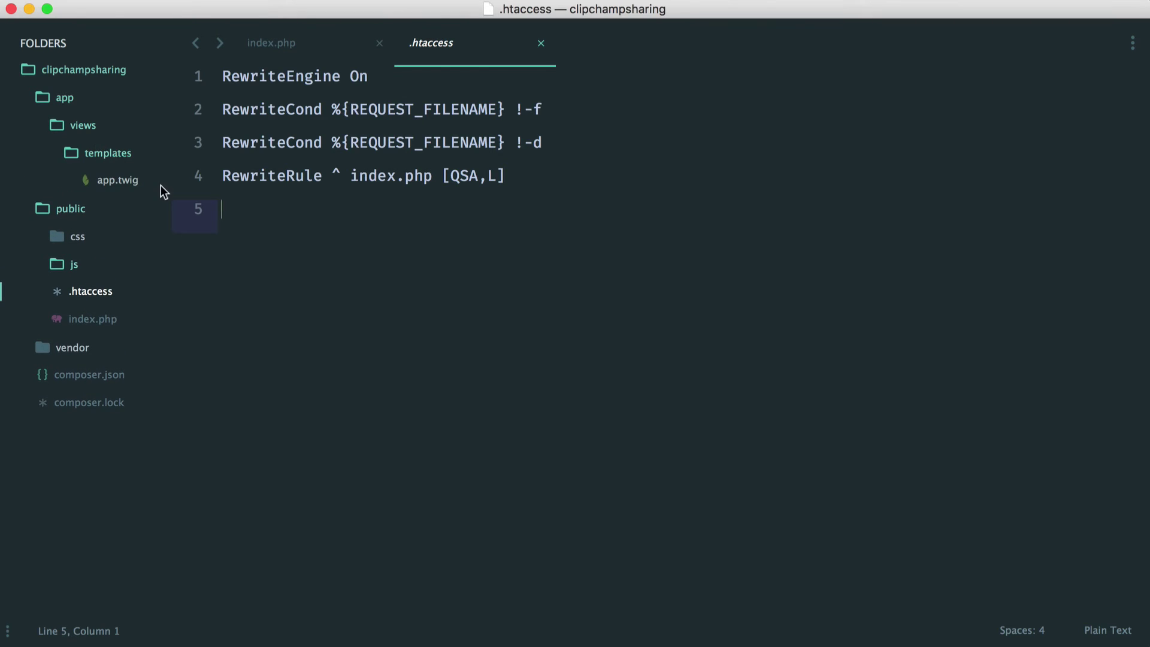
Step: In app.twig, highlight the Bootstrap and app.css stylesheet links, then expand the css folder
{"action": "left_click", "coordinate": [112, 184]}
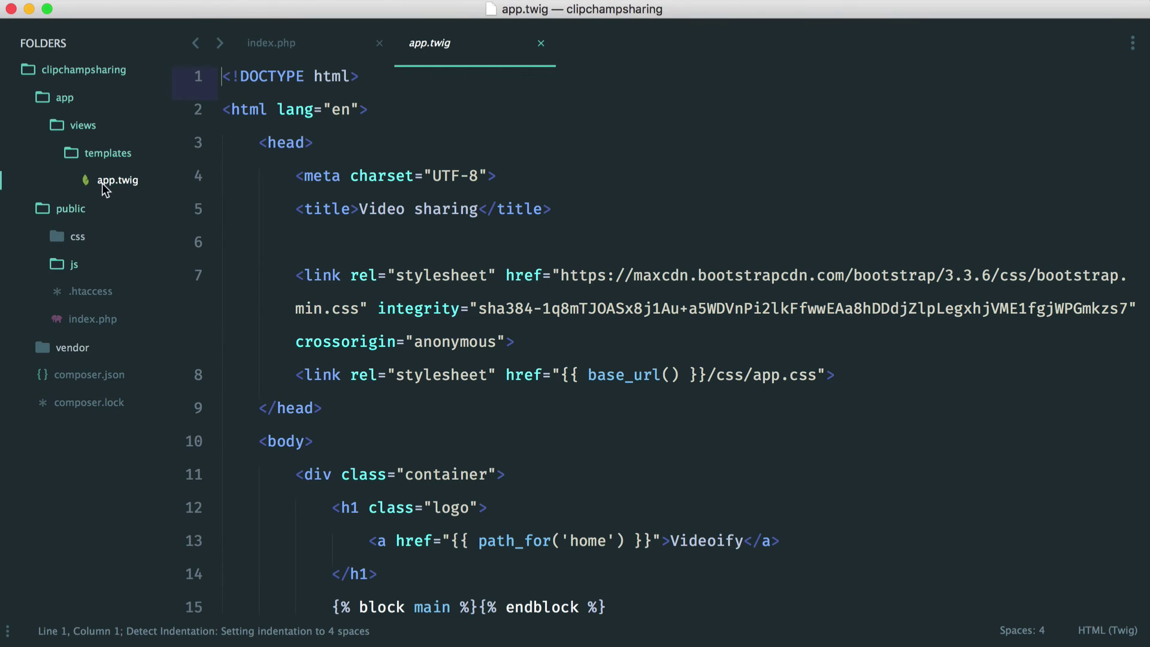
{"action": "scroll", "coordinate": [571, 264], "scroll_direction": "down", "scroll_amount": 5}
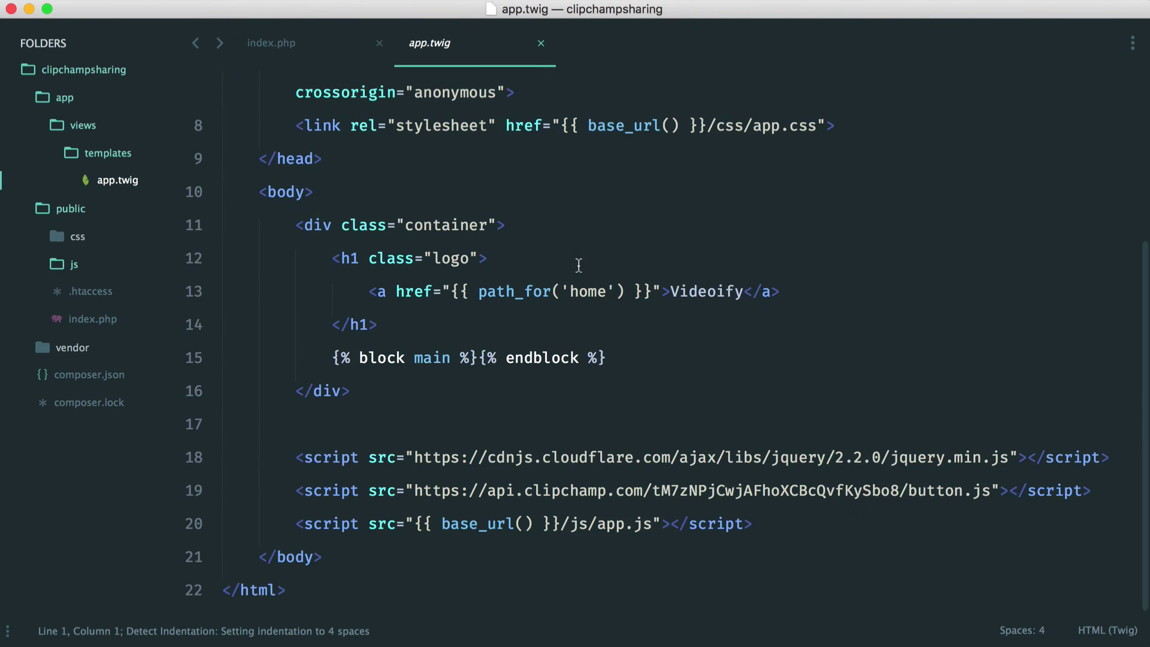
{"action": "scroll", "coordinate": [564, 279], "scroll_direction": "up", "scroll_amount": 5}
{"action": "scroll", "coordinate": [564, 278], "scroll_direction": "down", "scroll_amount": 5}
{"action": "scroll", "coordinate": [564, 278], "scroll_direction": "up", "scroll_amount": 5}
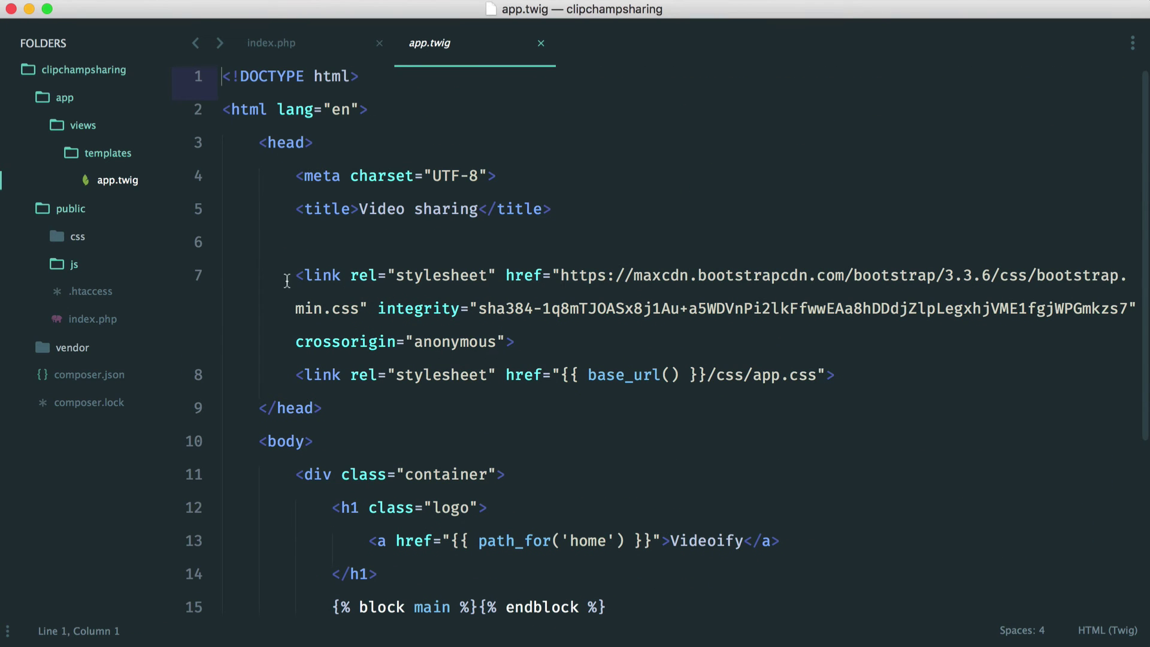
{"action": "mouse_move", "coordinate": [295, 275]}
{"action": "left_mouse_down"}
{"action": "mouse_move", "coordinate": [477, 311]}
{"action": "mouse_move", "coordinate": [514, 342]}
{"action": "left_mouse_up"}
{"action": "left_click", "coordinate": [514, 341]}
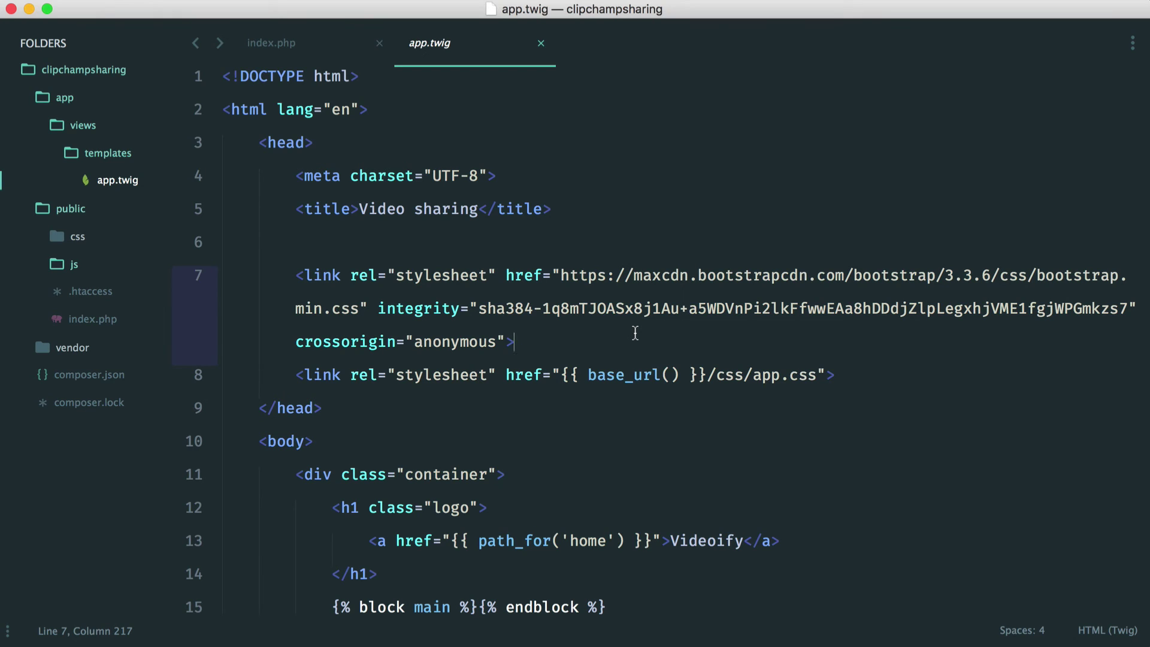
{"action": "left_click", "coordinate": [878, 377]}
{"action": "key", "text": "shift+Home"}
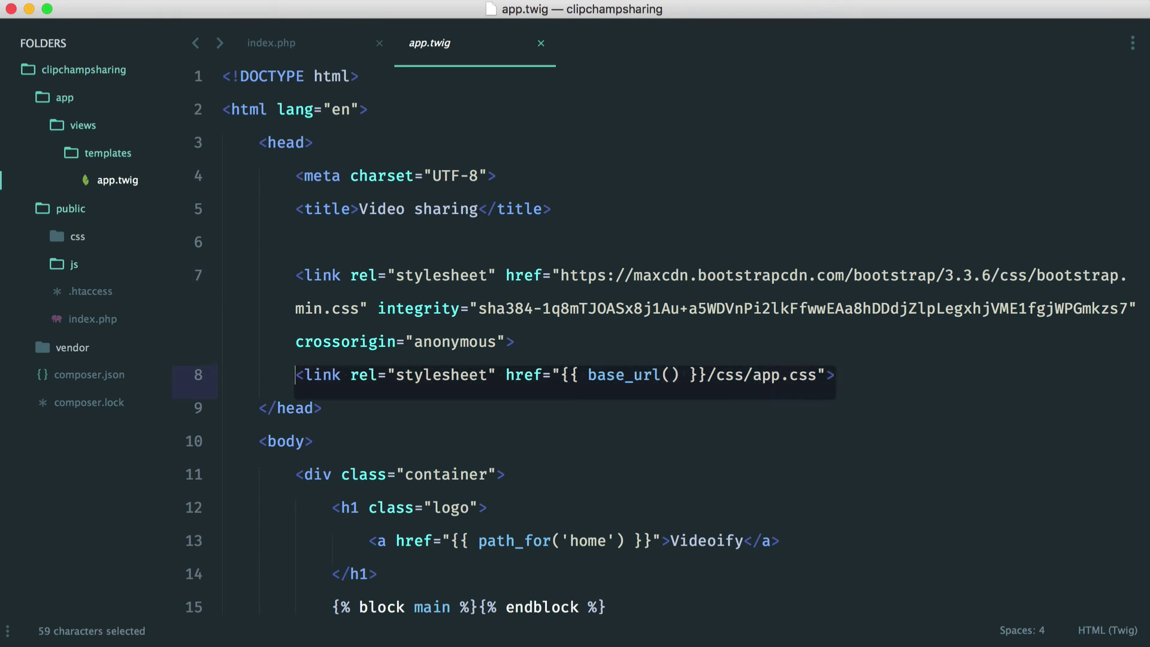
{"action": "left_click", "coordinate": [77, 236]}
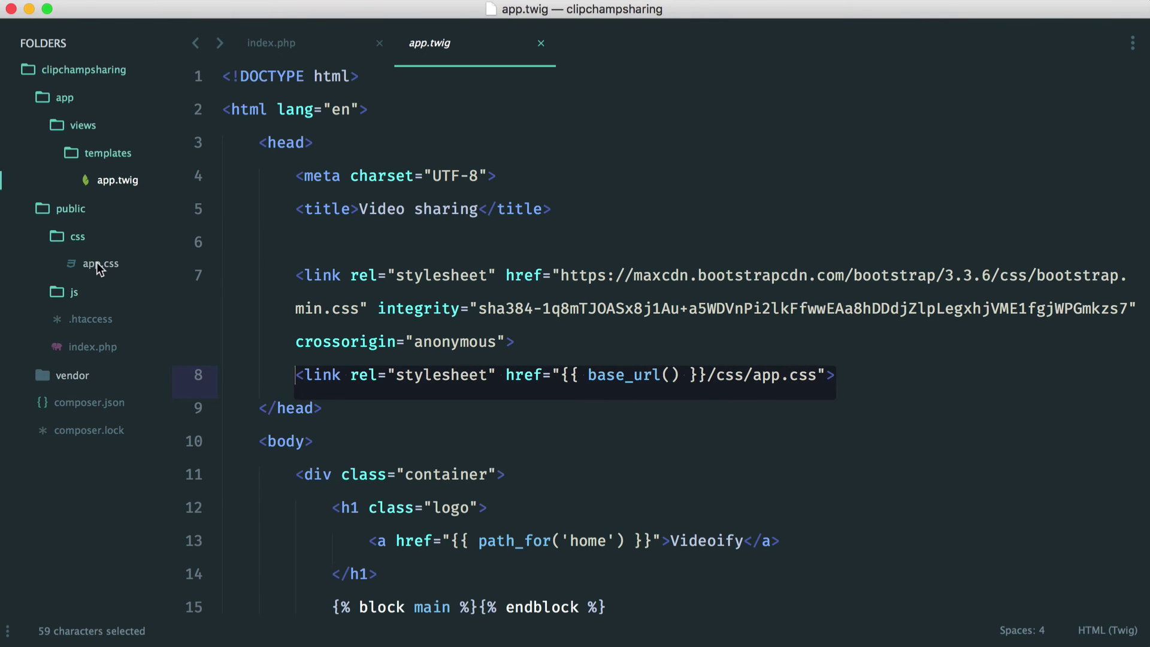
Step: Open app.css and review its body, .logo, .logo a, .video-upload-button and .video-player rules
{"action": "left_click", "coordinate": [96, 262]}
{"action": "scroll", "coordinate": [629, 374], "scroll_direction": "down", "scroll_amount": 10}
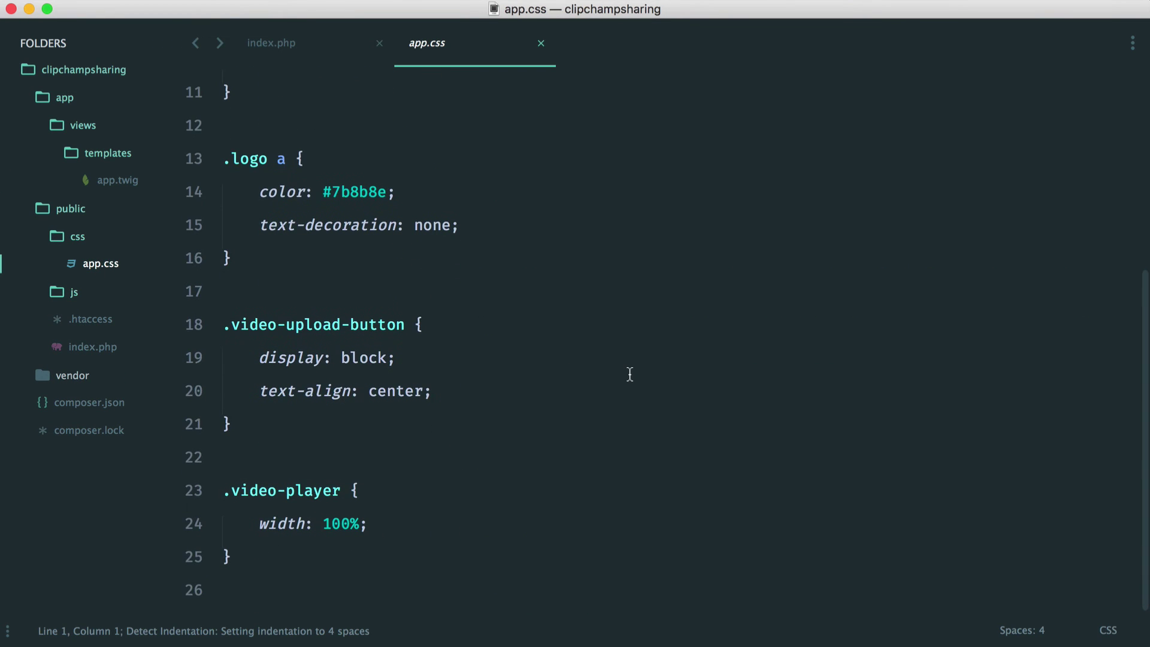
{"action": "scroll", "coordinate": [629, 375], "scroll_direction": "up", "scroll_amount": 4}
{"action": "scroll", "coordinate": [629, 374], "scroll_direction": "up", "scroll_amount": 3}
{"action": "scroll", "coordinate": [630, 376], "scroll_direction": "down", "scroll_amount": 5}
{"action": "left_click_drag", "start_coordinate": [348, 254], "coordinate": [224, 159]}
{"action": "left_click", "coordinate": [351, 258]}
{"action": "scroll", "coordinate": [539, 258], "scroll_direction": "up", "scroll_amount": 5}
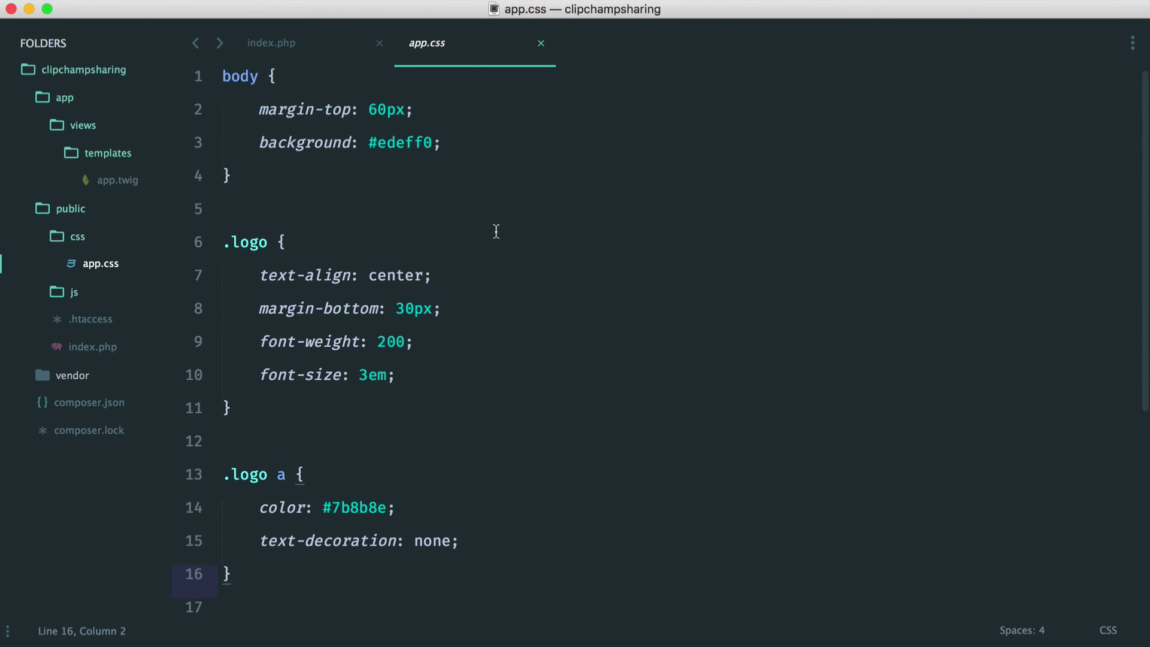
Step: Return to app.twig and review its container div, logo heading and main block lines
{"action": "left_click", "coordinate": [117, 181]}
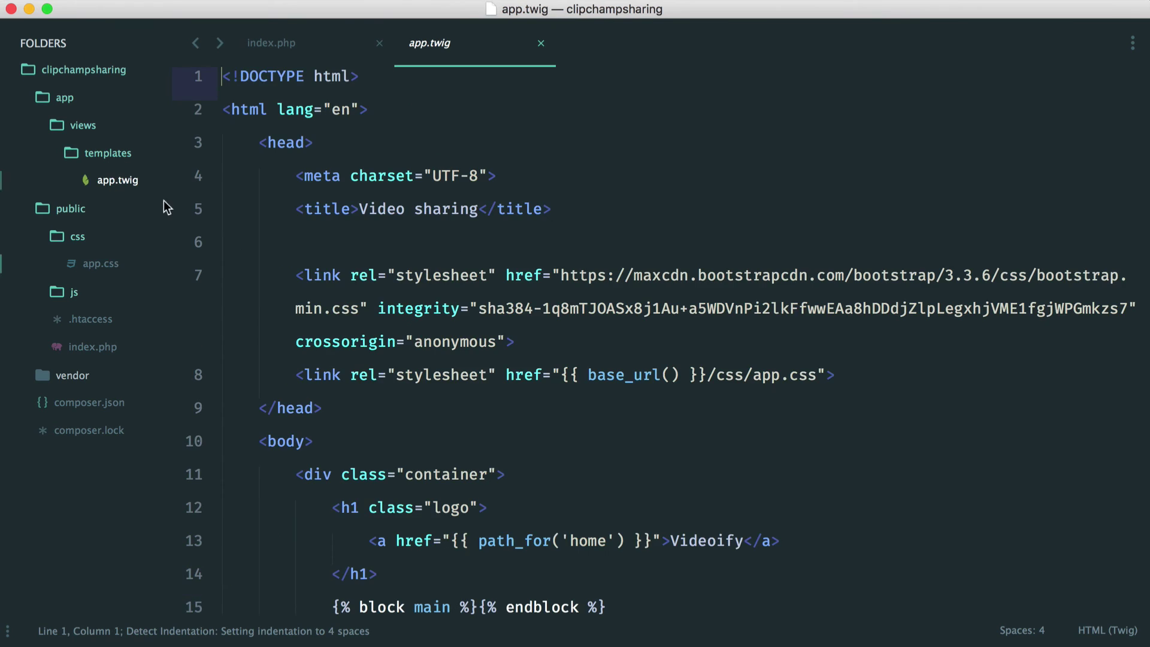
{"action": "scroll", "coordinate": [548, 350], "scroll_direction": "down", "scroll_amount": 5}
{"action": "left_click_drag", "start_coordinate": [276, 230], "coordinate": [346, 369]}
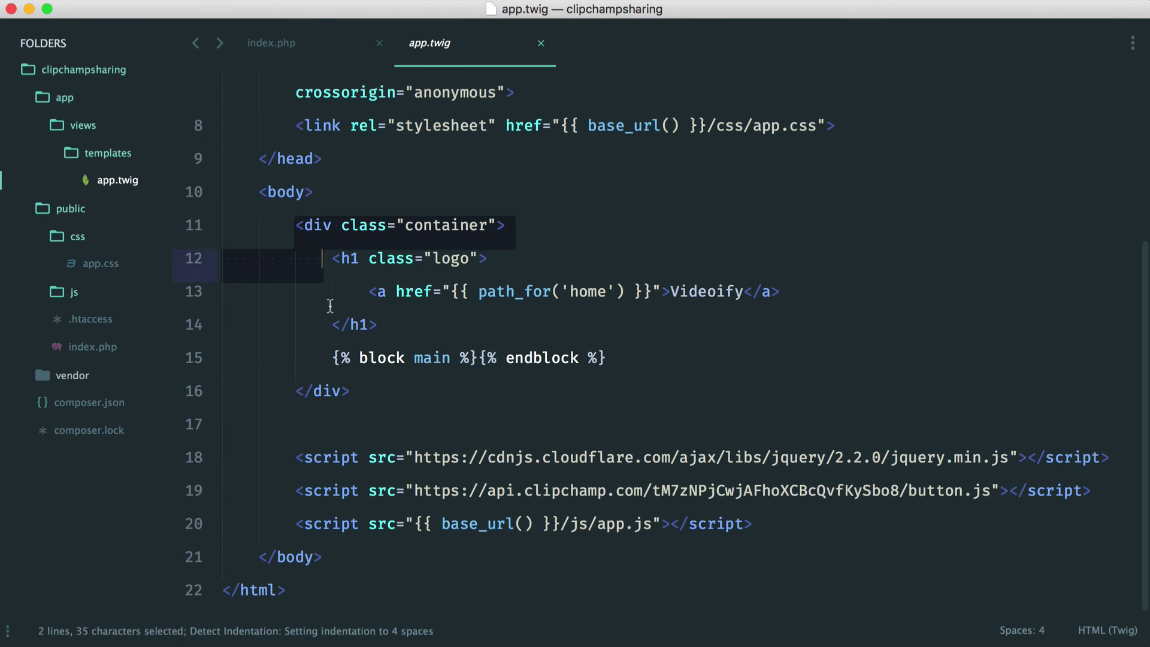
{"action": "left_click", "coordinate": [448, 228]}
{"action": "key", "text": "End"}
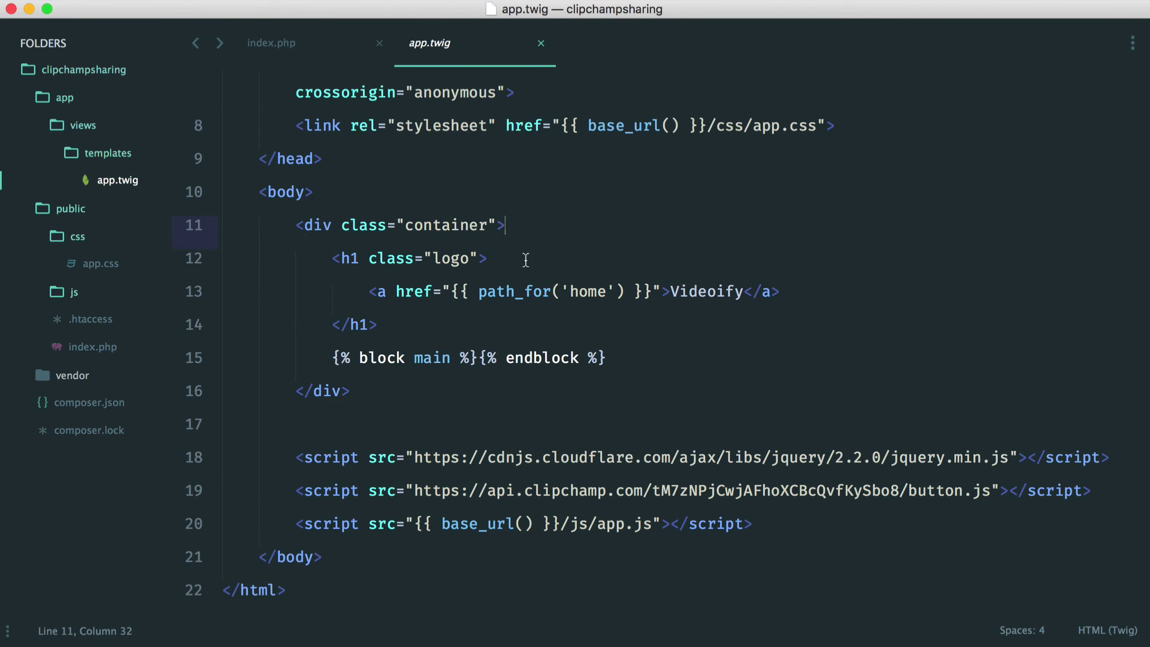
{"action": "left_click", "coordinate": [448, 234]}
{"action": "double_click", "coordinate": [448, 229]}
{"action": "key", "text": "End"}
{"action": "left_click_drag", "start_coordinate": [330, 261], "coordinate": [445, 331]}
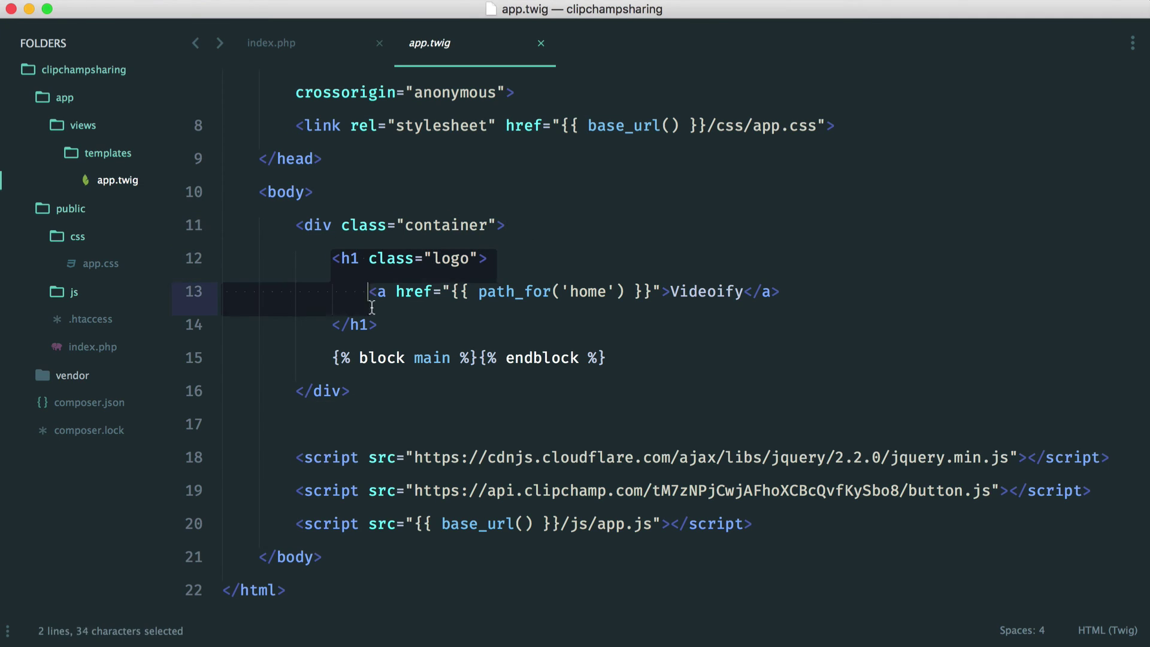
{"action": "left_click", "coordinate": [537, 323]}
{"action": "left_click", "coordinate": [639, 362]}
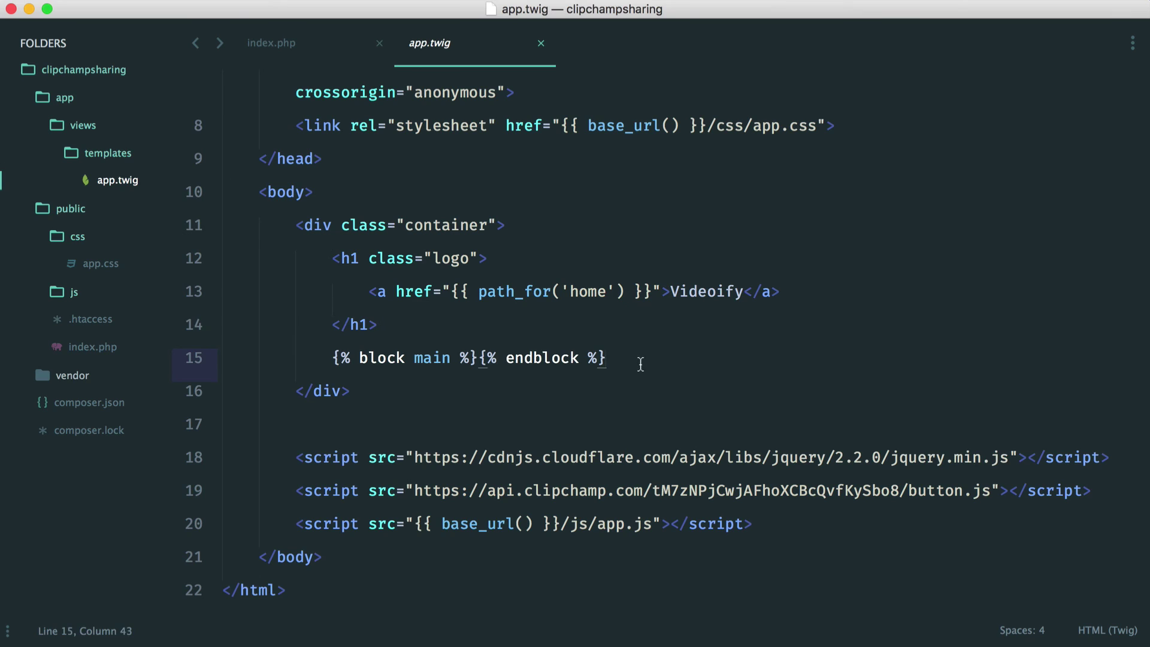
{"action": "triple_click", "coordinate": [640, 362]}
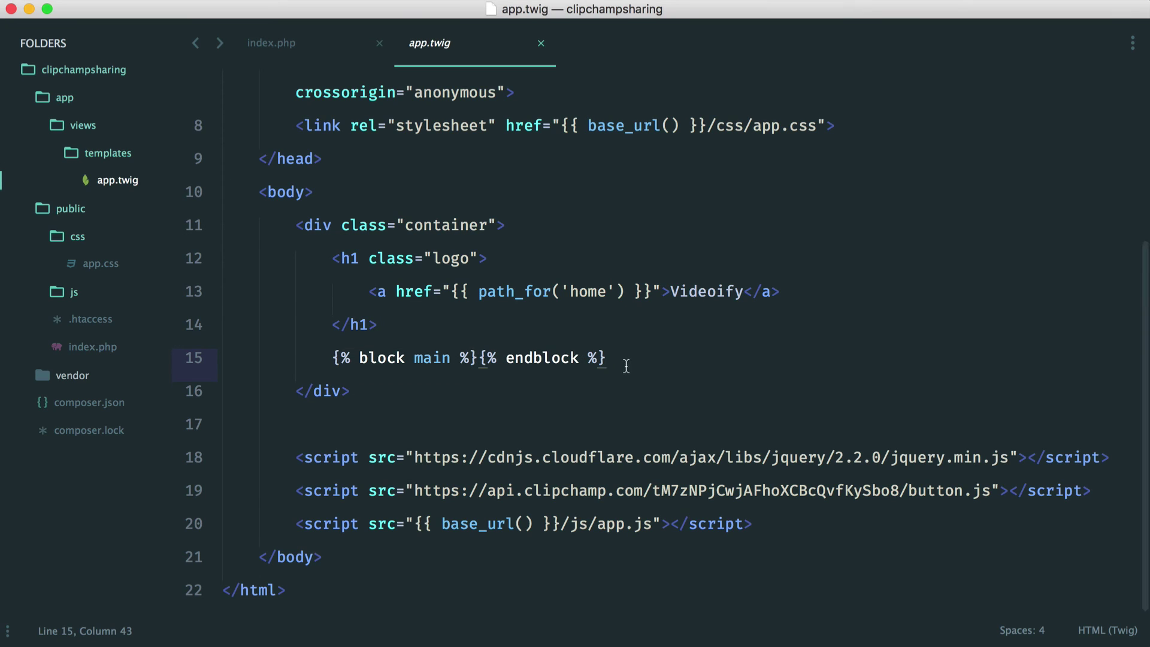
Step: Review the jQuery, Clipchamp button.js and app.js script lines, save app.twig, and collapse css
{"action": "left_click", "coordinate": [1121, 459]}
{"action": "triple_click", "coordinate": [1120, 458]}
{"action": "key", "text": "Down"}
{"action": "key", "text": "shift+End"}
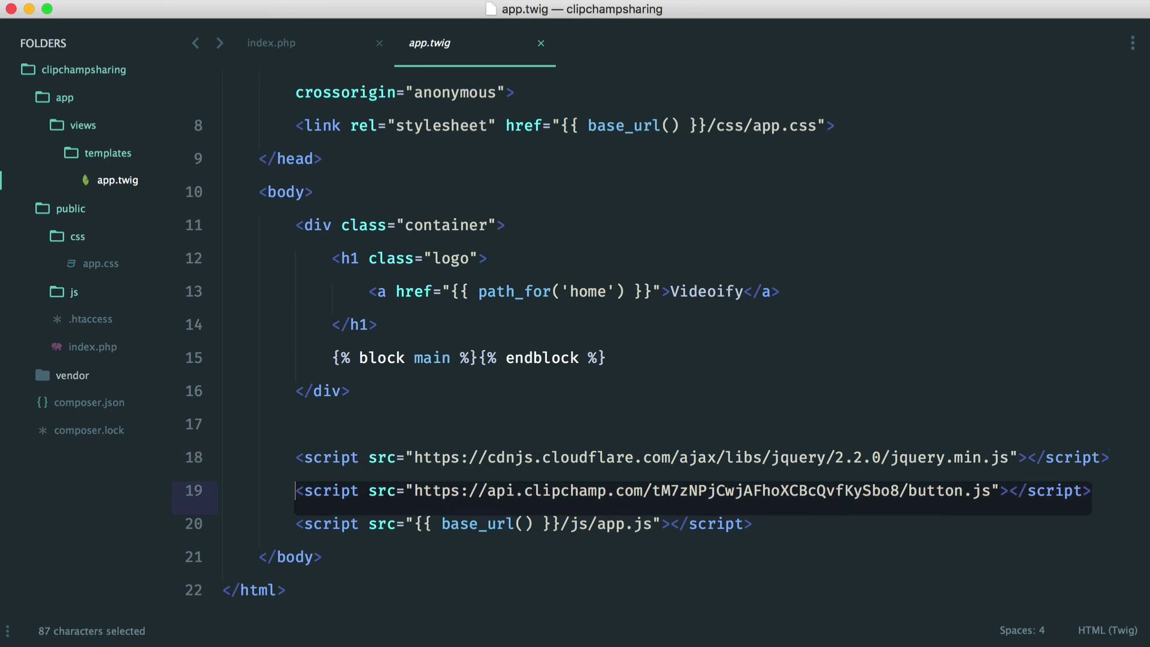
{"action": "key", "text": "End"}
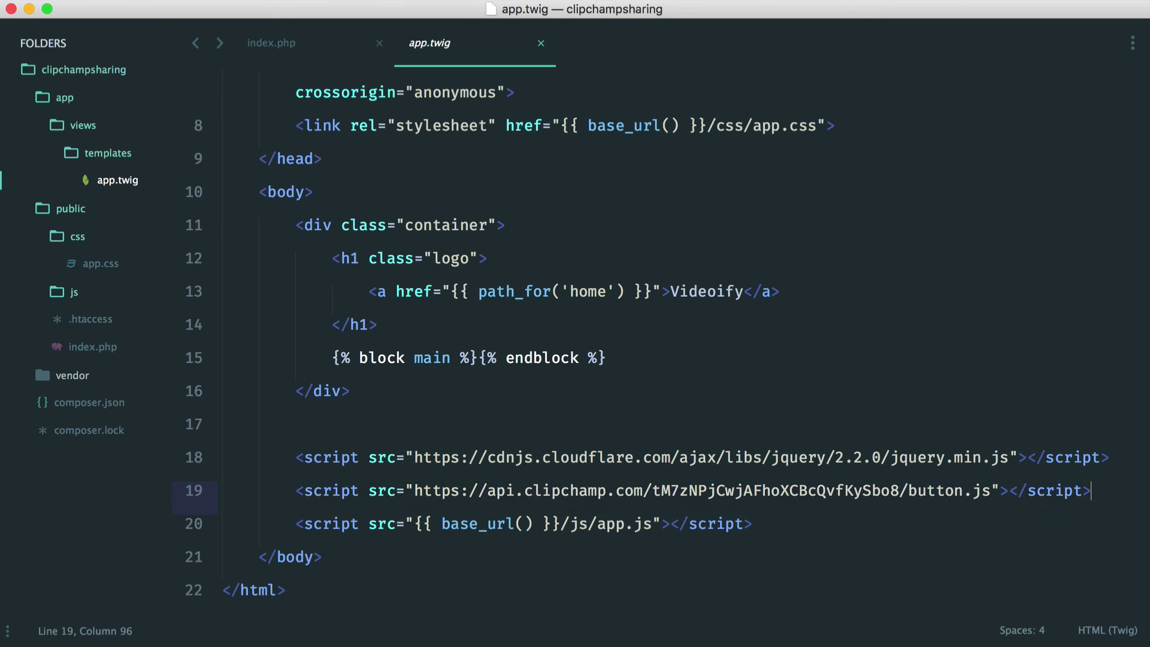
{"action": "key", "text": "shift+Home"}
{"action": "key", "text": "End"}
{"action": "key", "text": "Down"}
{"action": "key", "text": "shift+Home"}
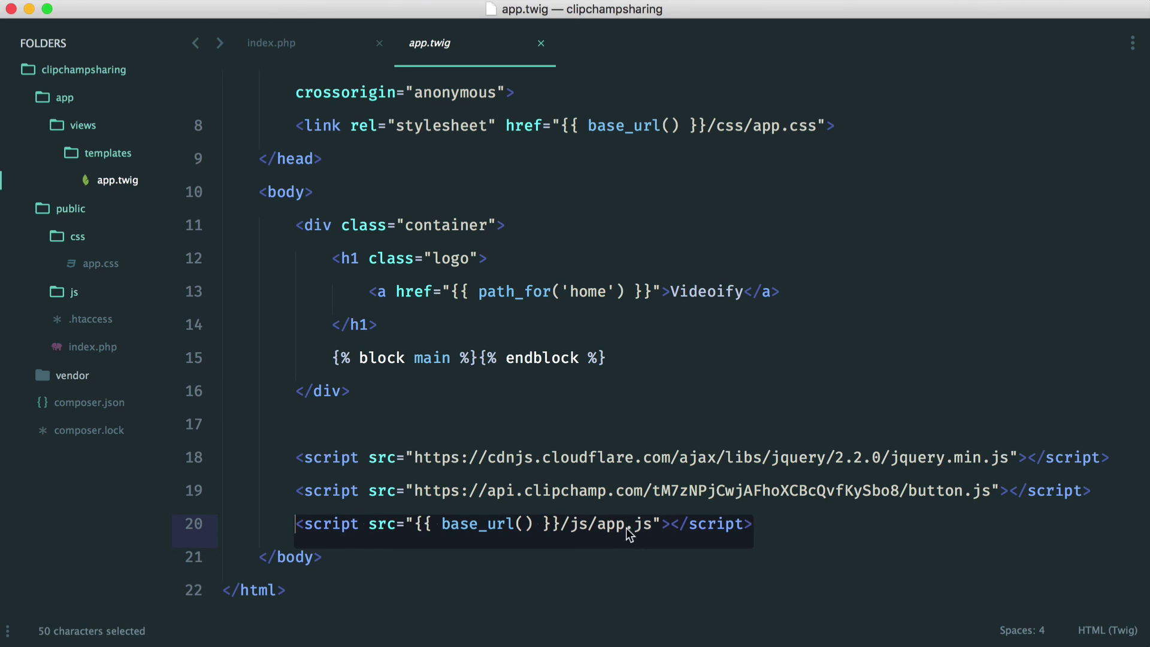
{"action": "left_click", "coordinate": [627, 531]}
{"action": "left_click_drag", "start_coordinate": [597, 524], "coordinate": [645, 528]}
{"action": "key", "text": "End"}
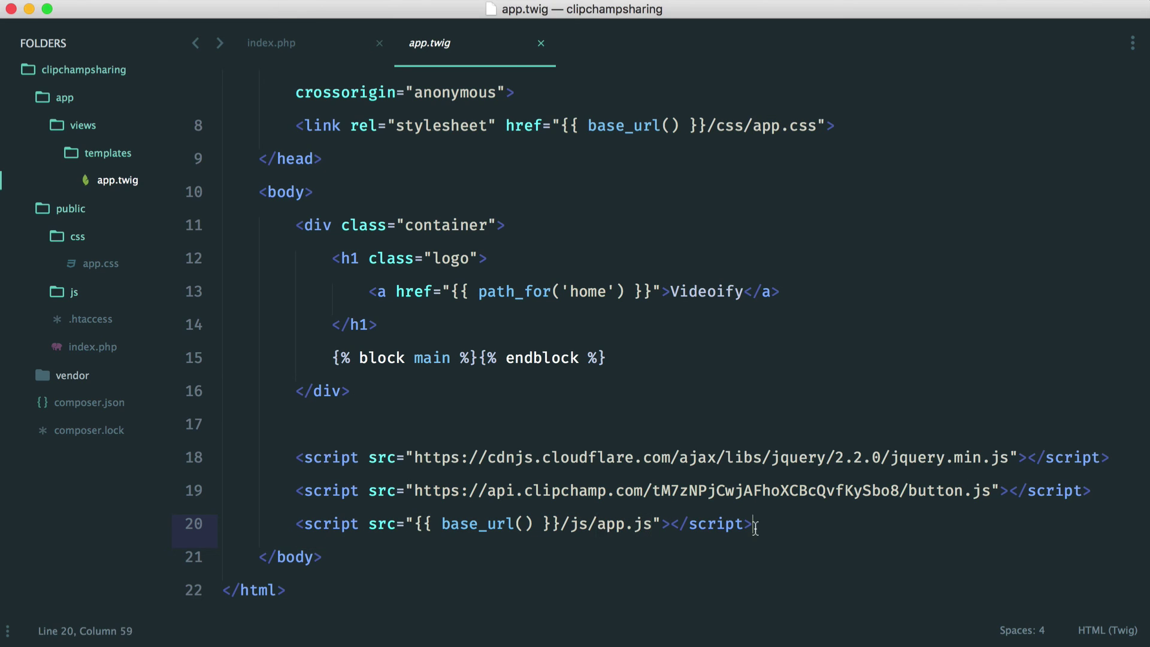
{"action": "key", "text": "super+s"}
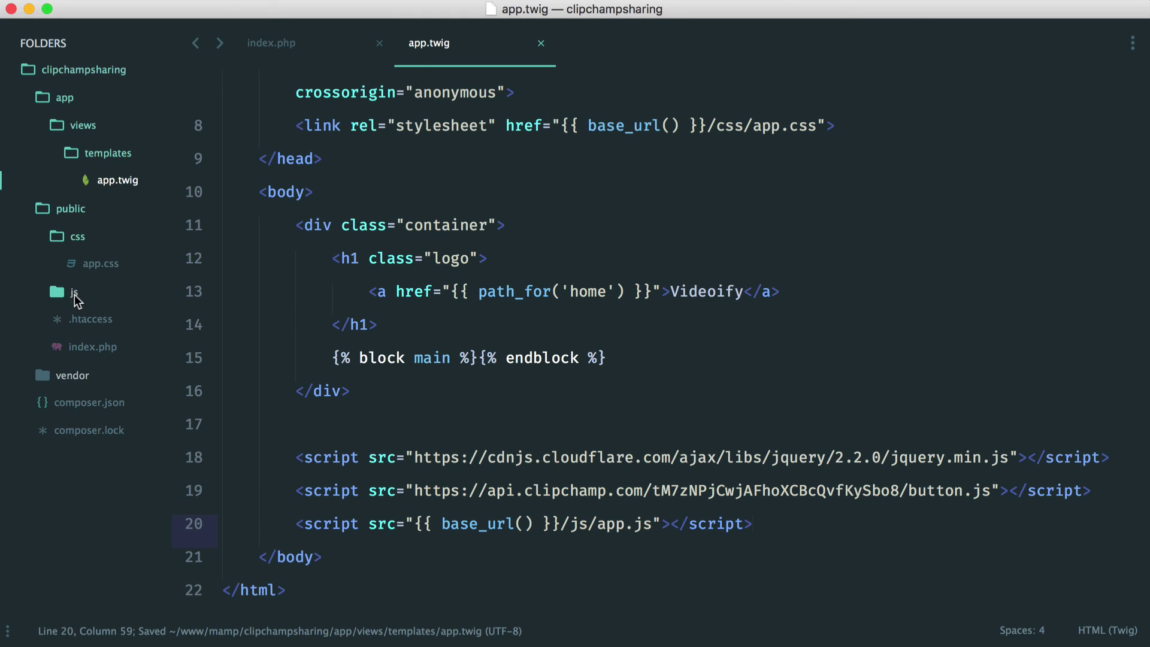
{"action": "left_click", "coordinate": [79, 239]}
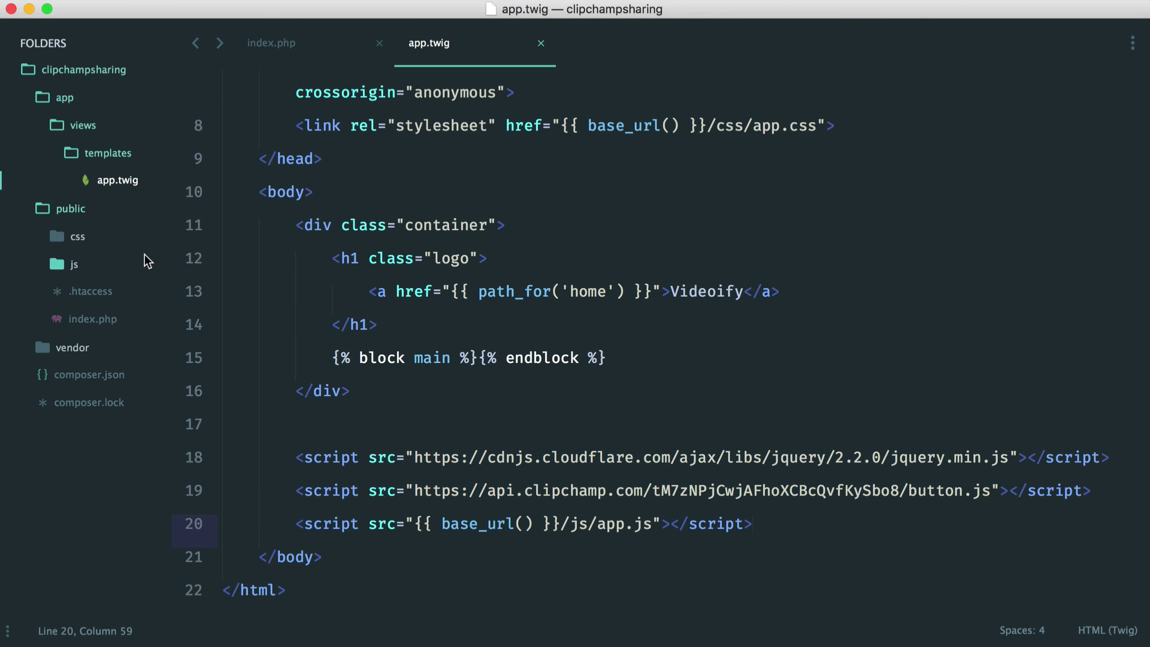
Step: Reload localhost:8888/clipchampsharing/public/ in Chrome, which still shows Page Not Found
{"action": "key", "text": "super+Tab"}
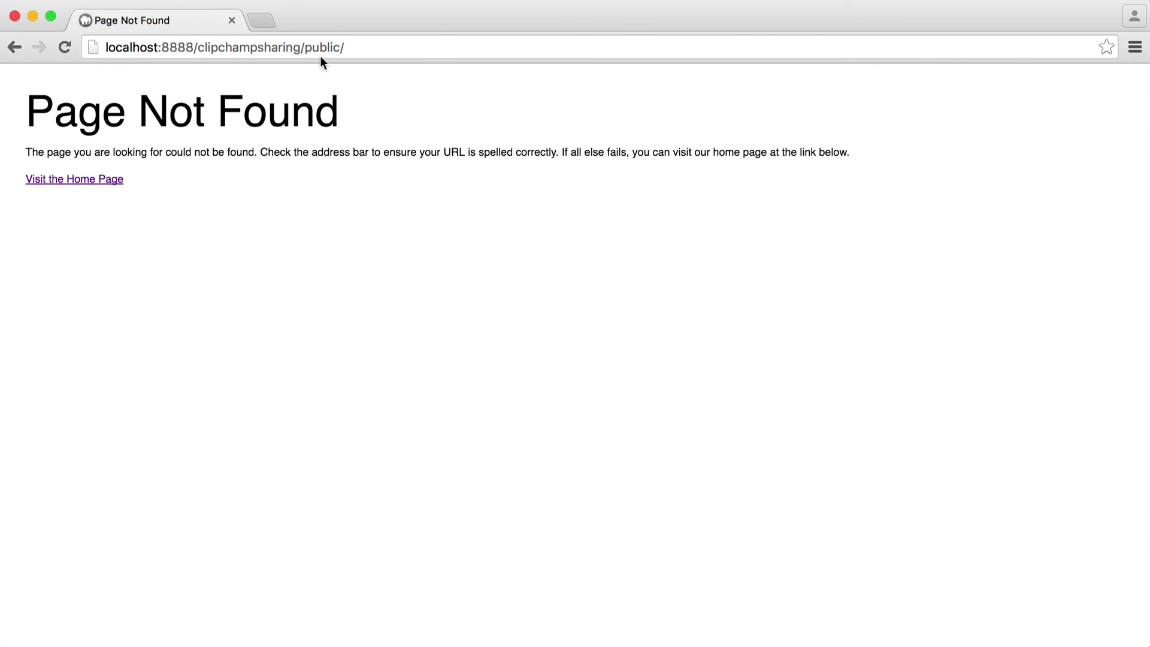
{"action": "left_click", "coordinate": [320, 47]}
{"action": "key", "text": "Return"}
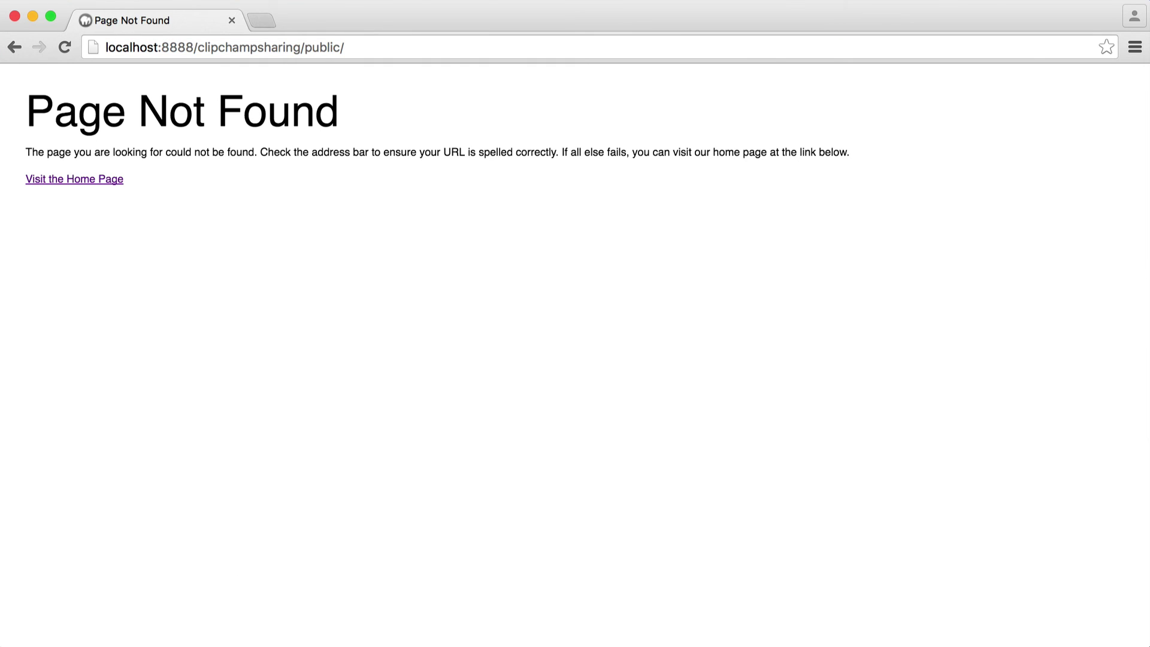